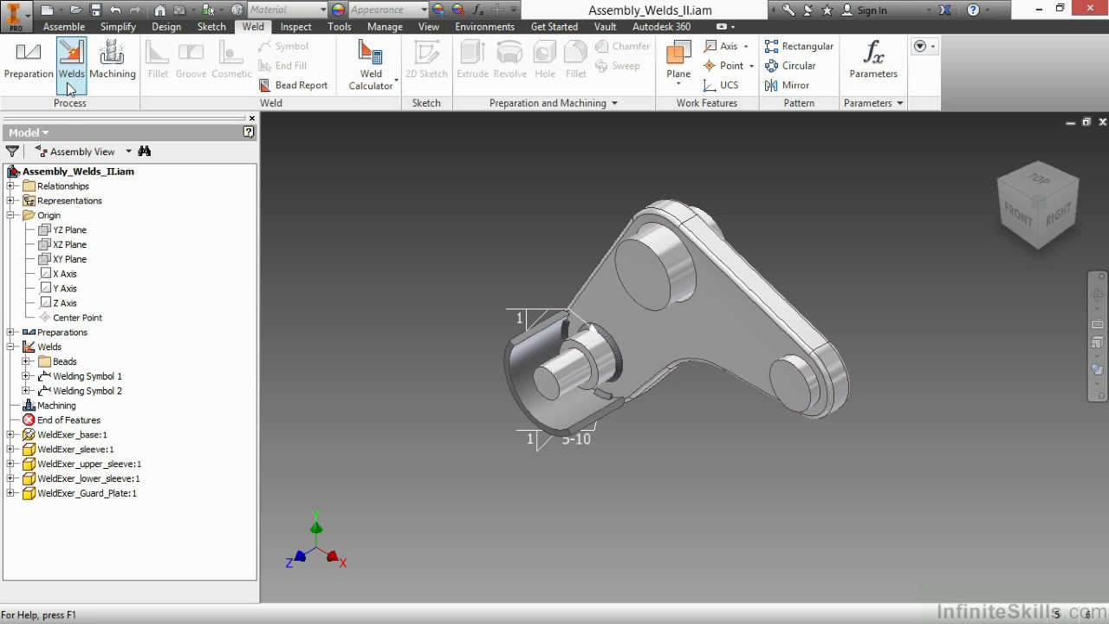
Enter weld editing and orbit and zoom edge-on onto the existing sleeve-base weld bead.
double_click(54, 349)
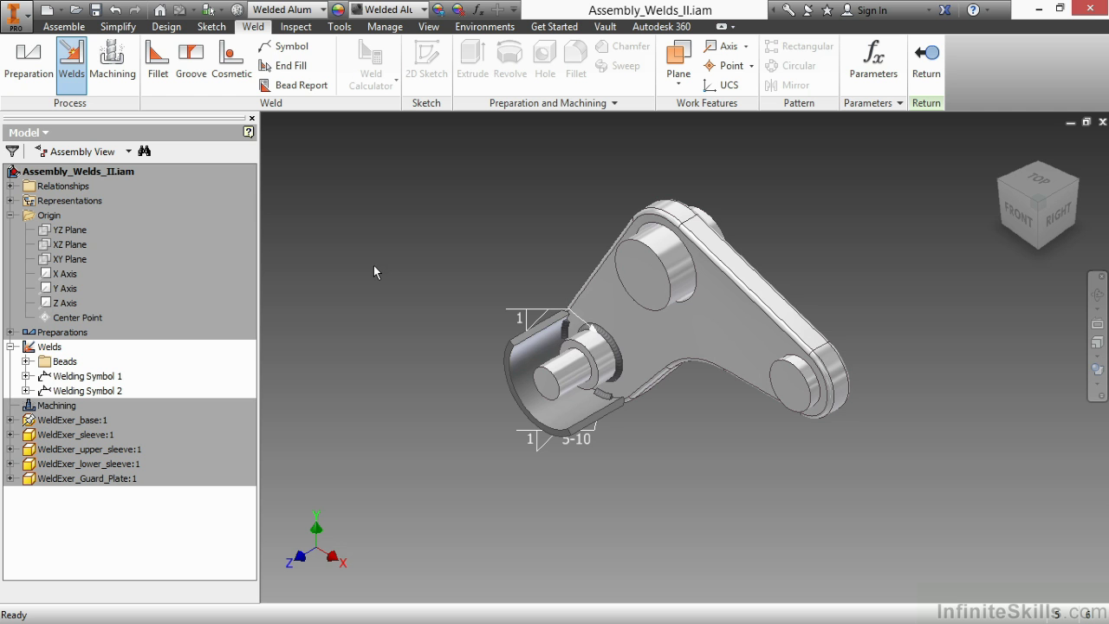
middle_click_drag(428, 370, 457, 288, "shift")
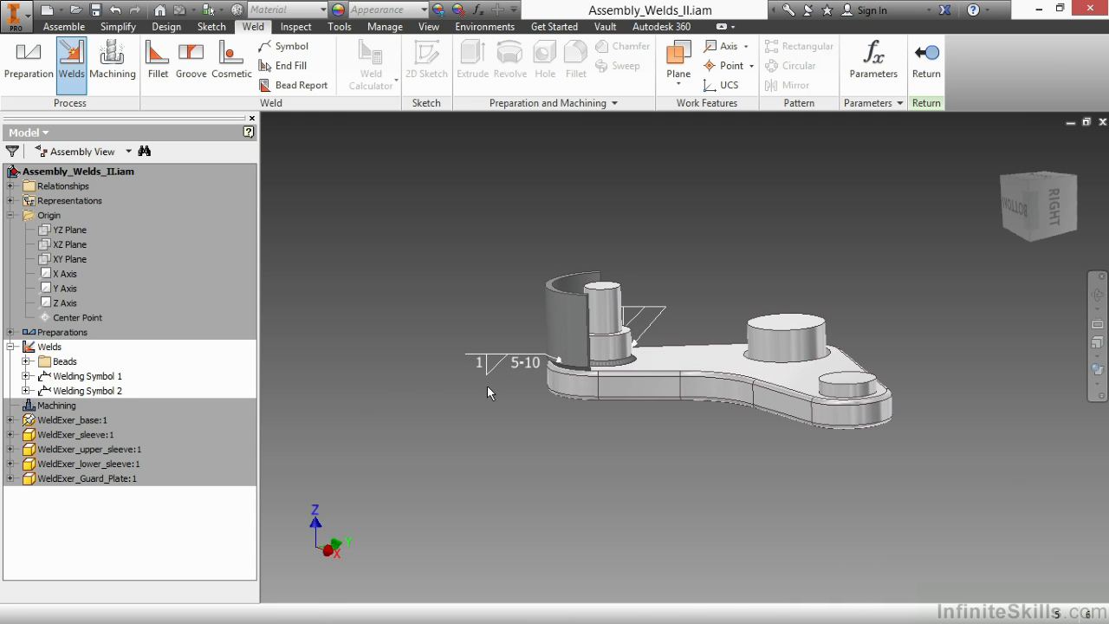
scroll(528, 375, "up", 5)
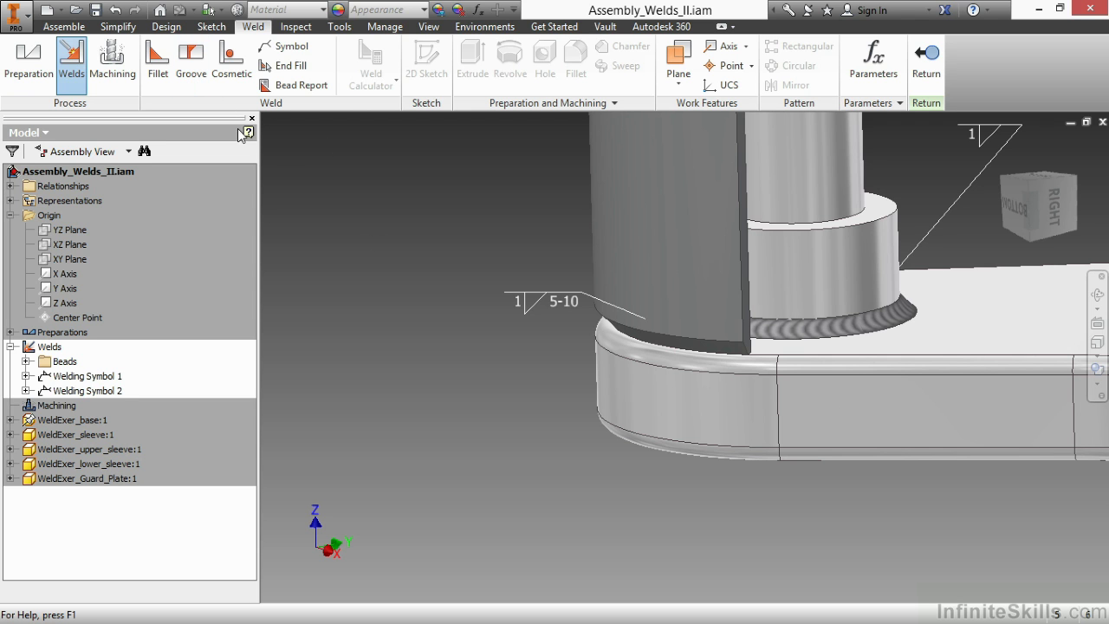
Start a new Groove Weld from the viewport's right-click marking menu.
right_click(398, 312)
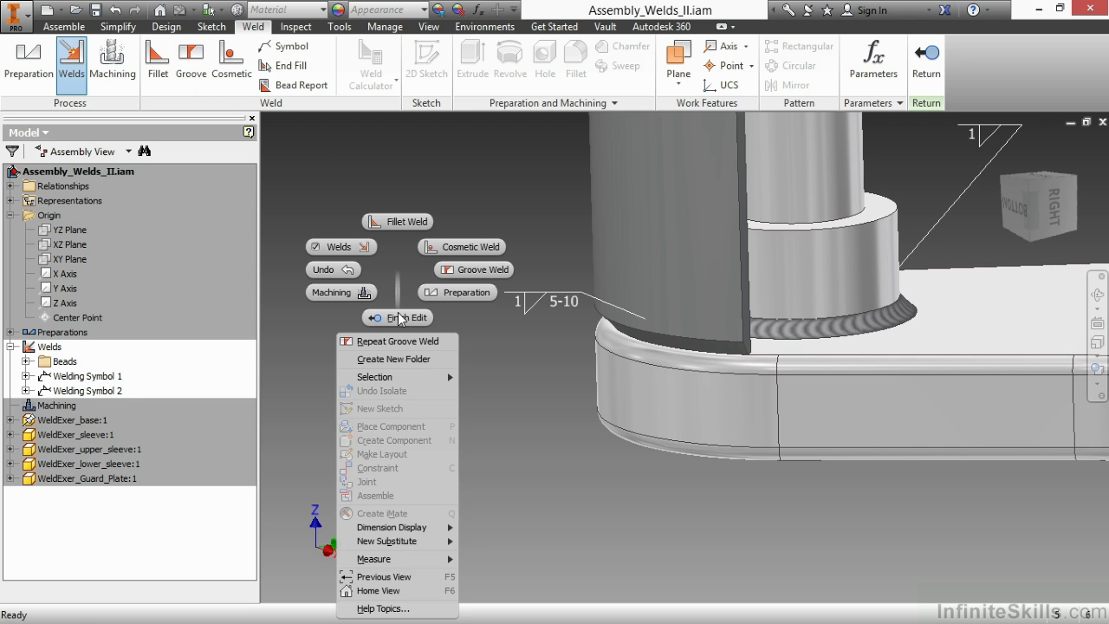
left_click(465, 271)
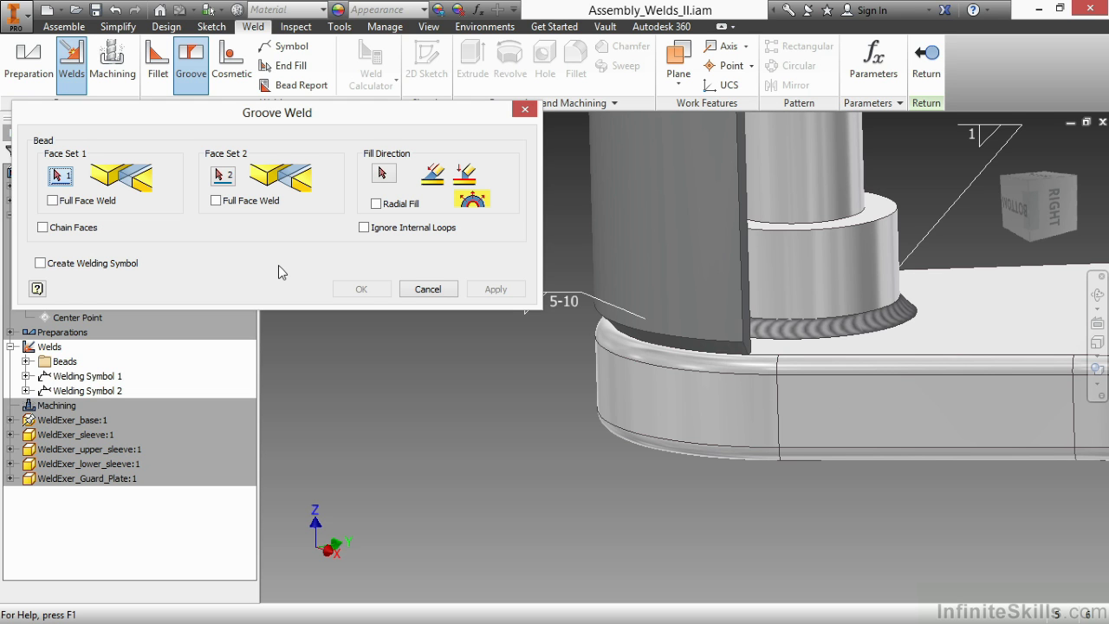
Select the sleeve face as Face Set 1 and the base's curved face as Face Set 2.
left_click(657, 346)
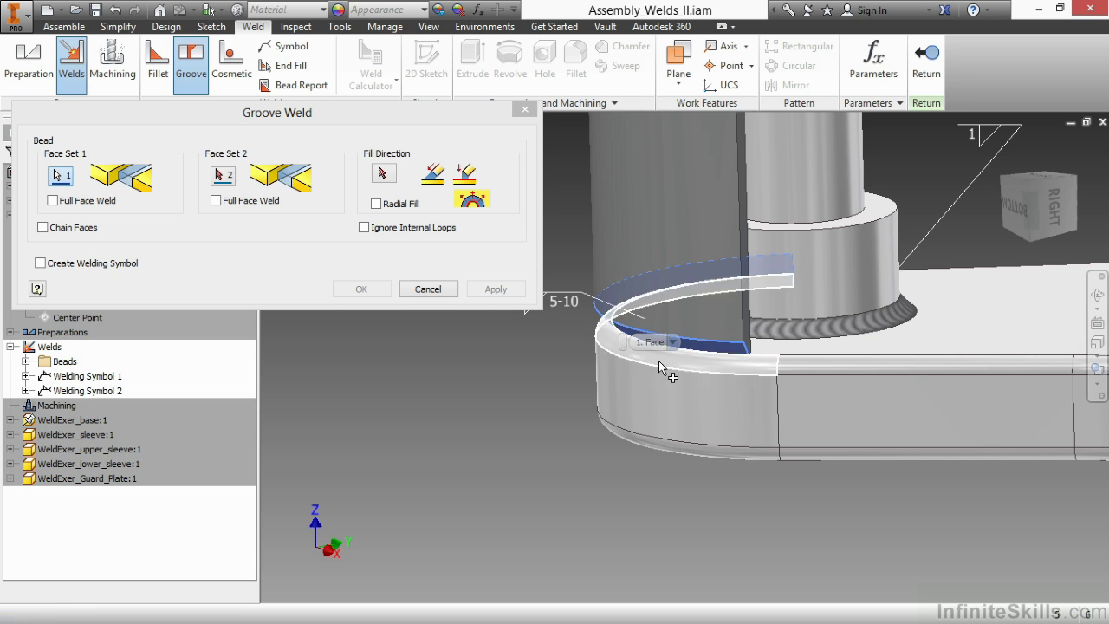
right_click(446, 431)
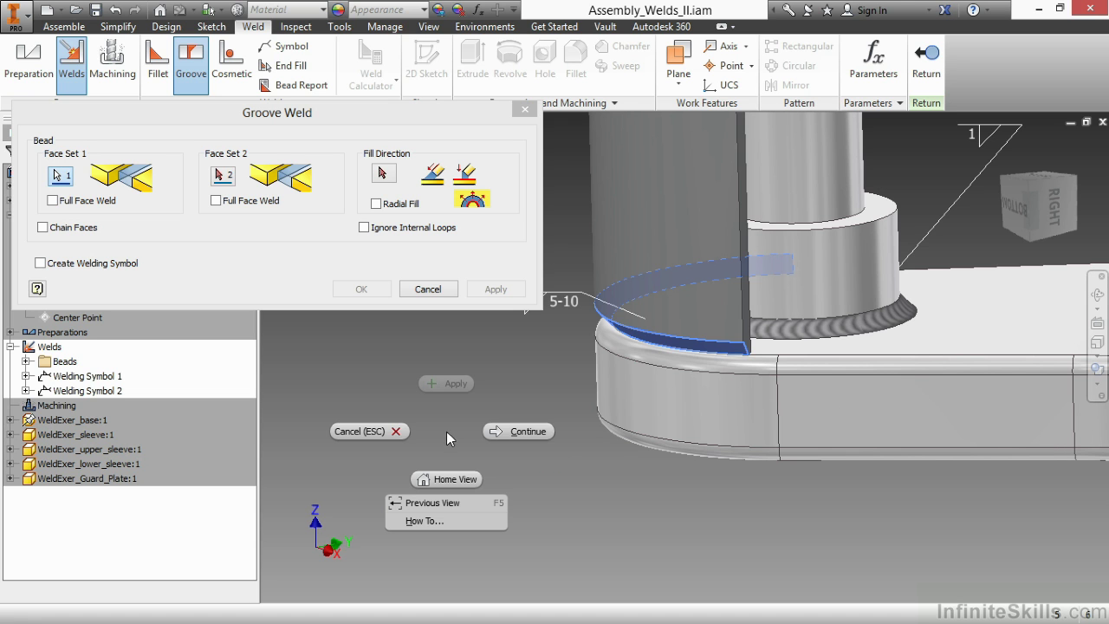
left_click(506, 430)
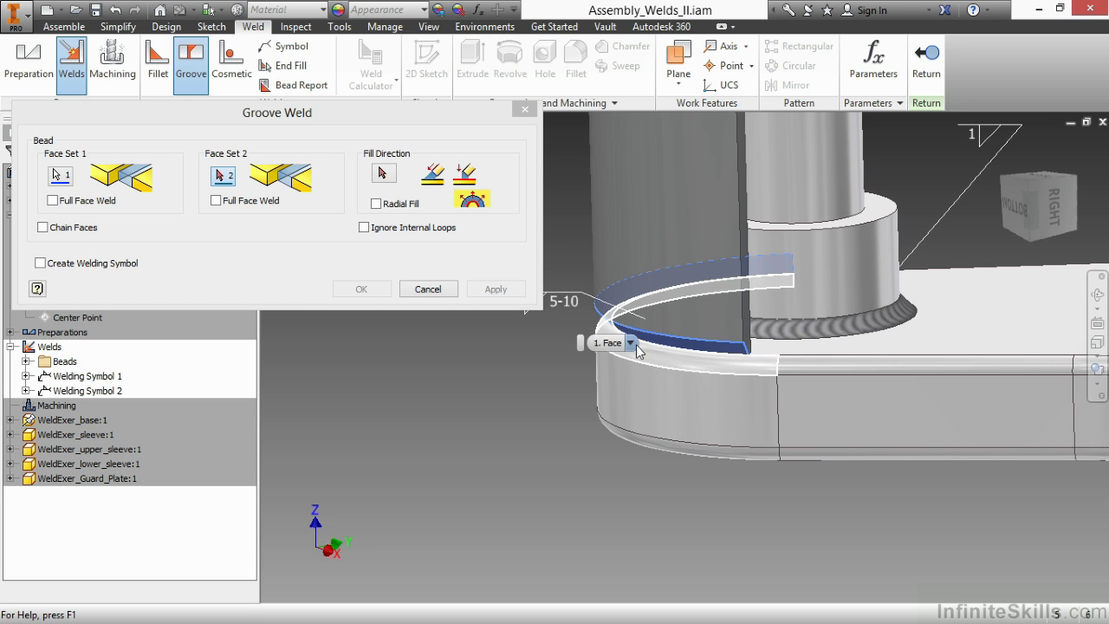
left_click(673, 354)
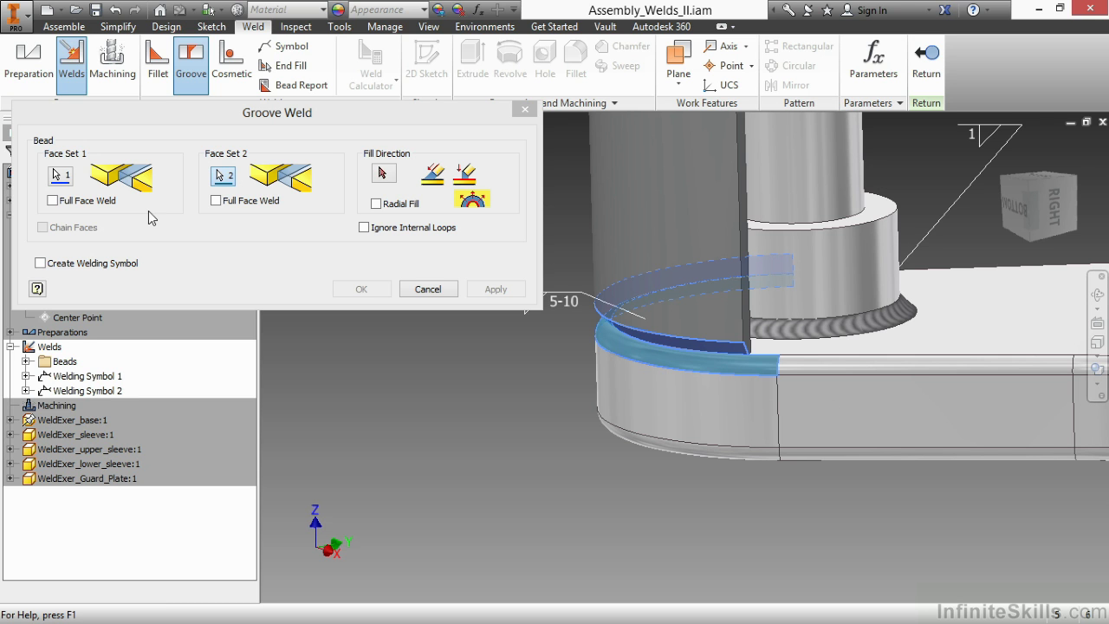
Turn on Full Face Weld for Face Set 1 and reframe the view on the weld faces.
left_click(82, 205)
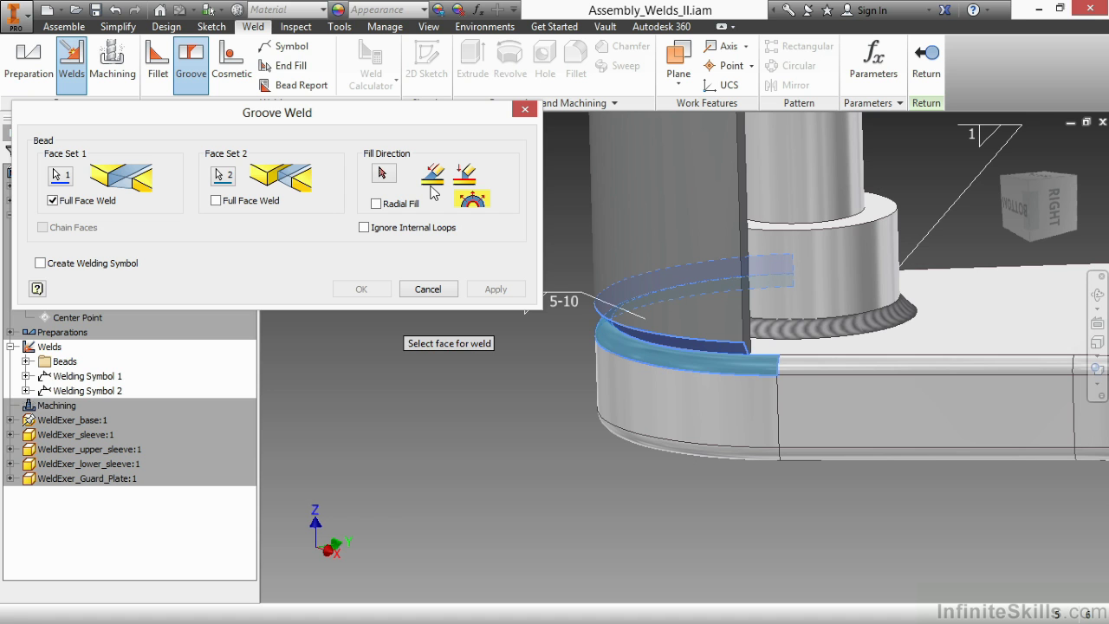
scroll(552, 408, "down", 3)
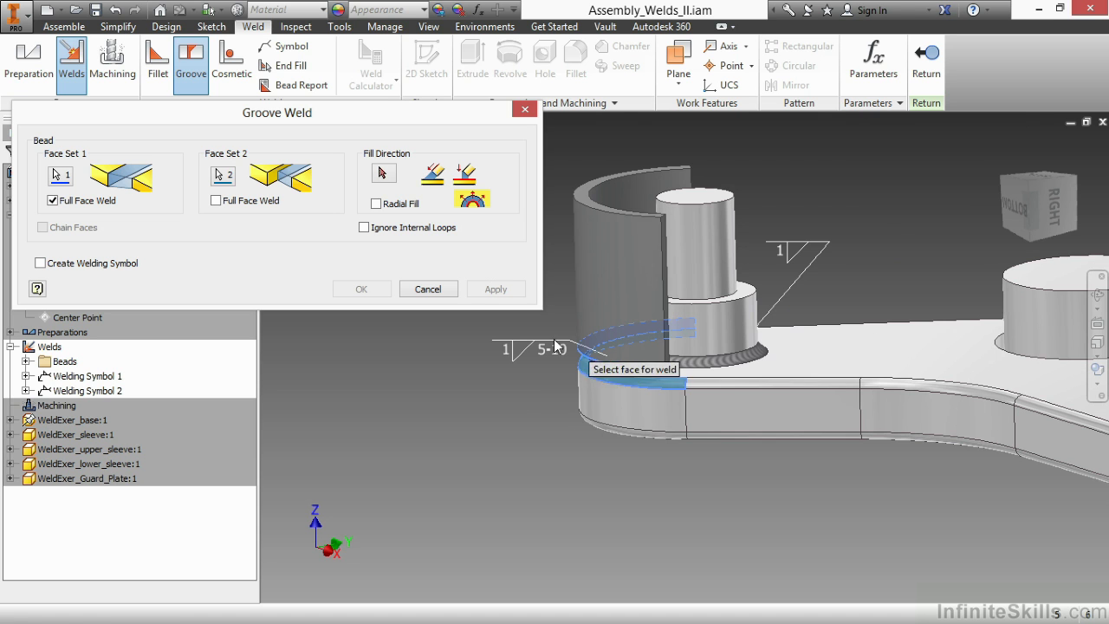
middle_click_drag(474, 320, 483, 383)
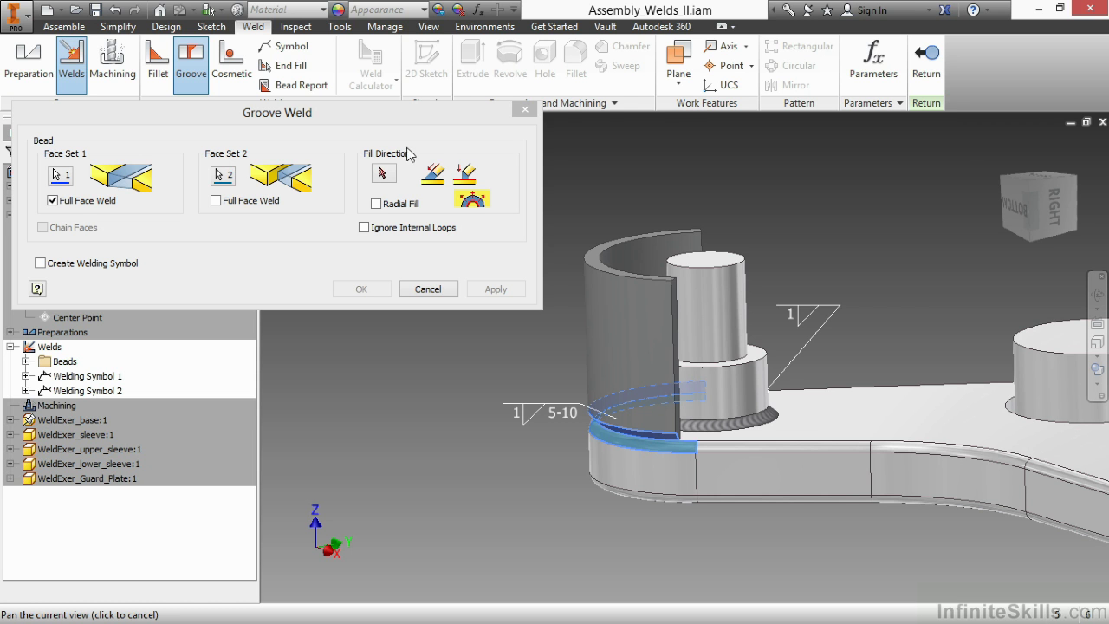
Move the dialog aside and pick a cylinder edge as the fill direction.
left_click_drag(381, 118, 520, 113)
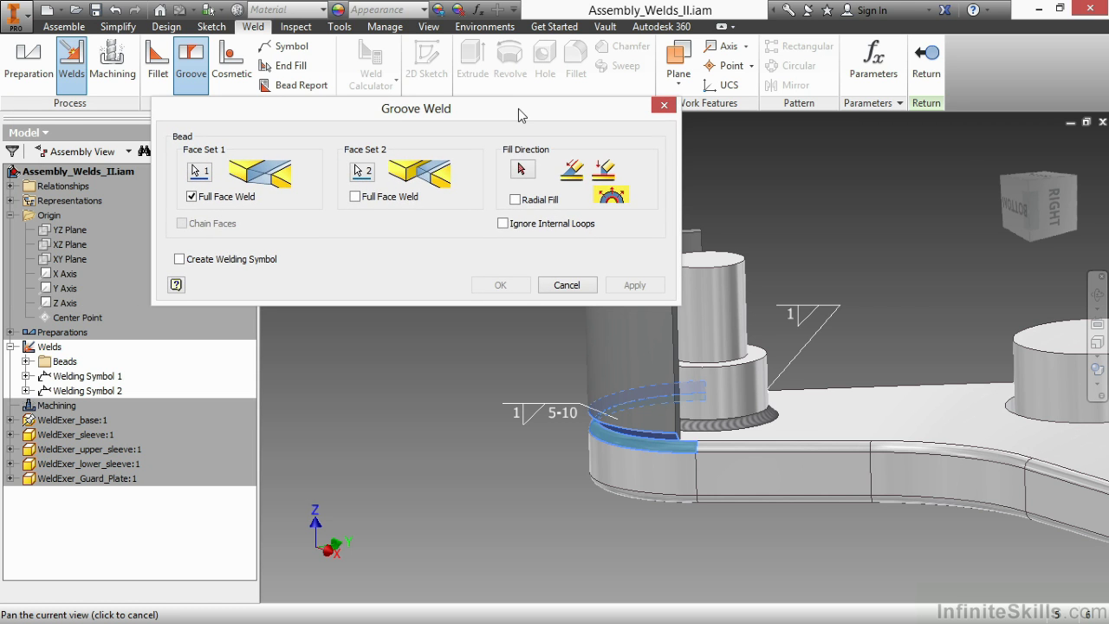
left_click(523, 170)
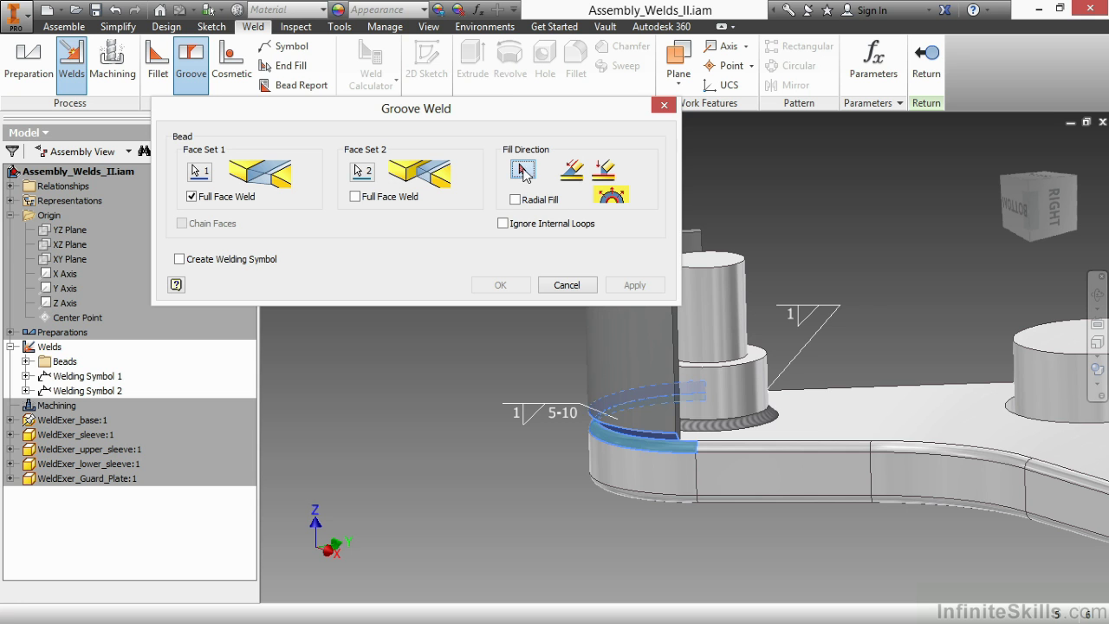
left_click(755, 441)
scroll(669, 506, "down", 5)
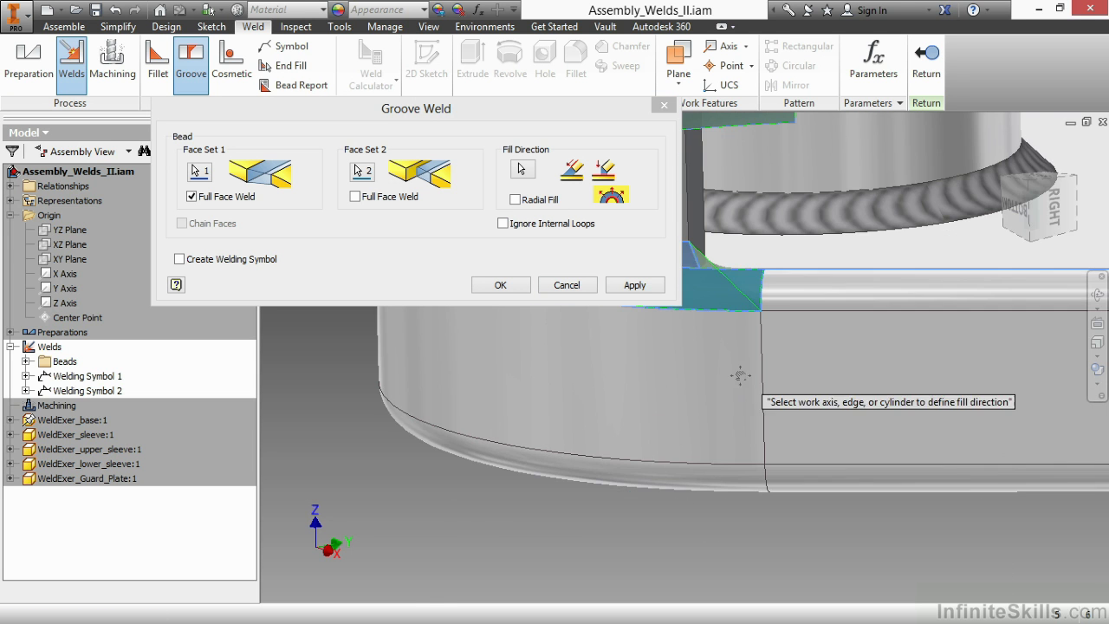
middle_click_drag(672, 503, 814, 464)
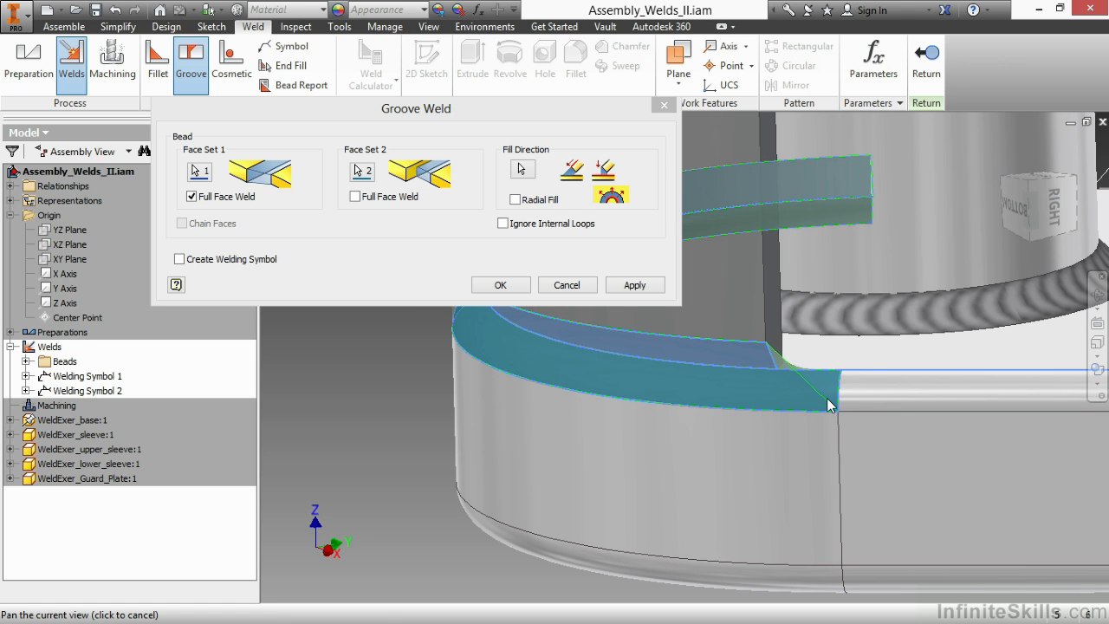
scroll(737, 415, "down", 5)
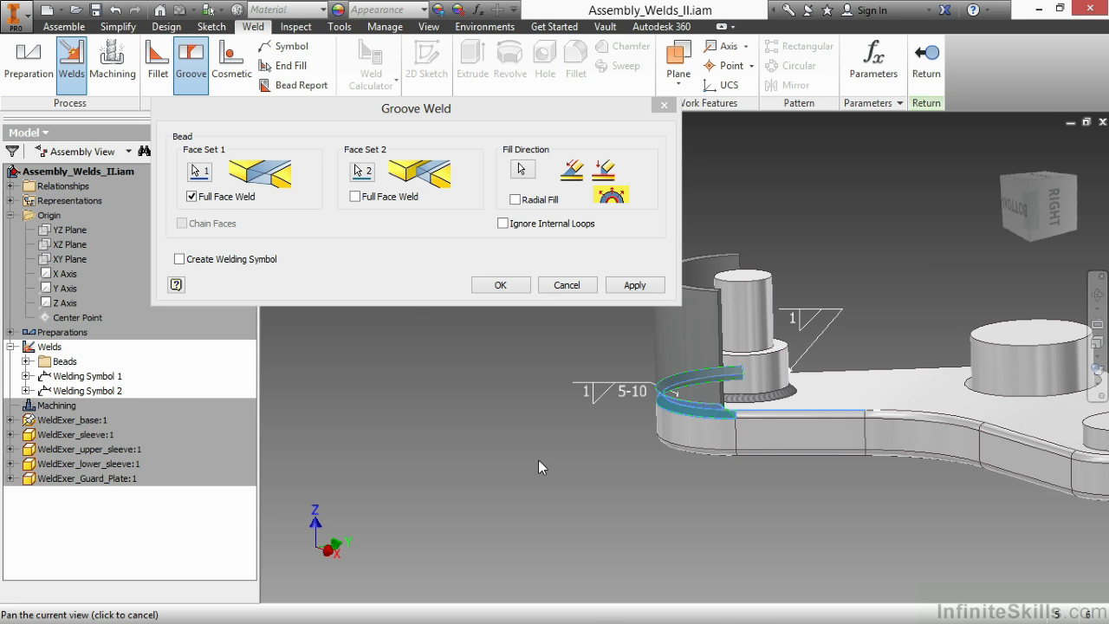
Re-pick the upper boss cylinder as the fill direction and frame the guard plate.
left_click(523, 169)
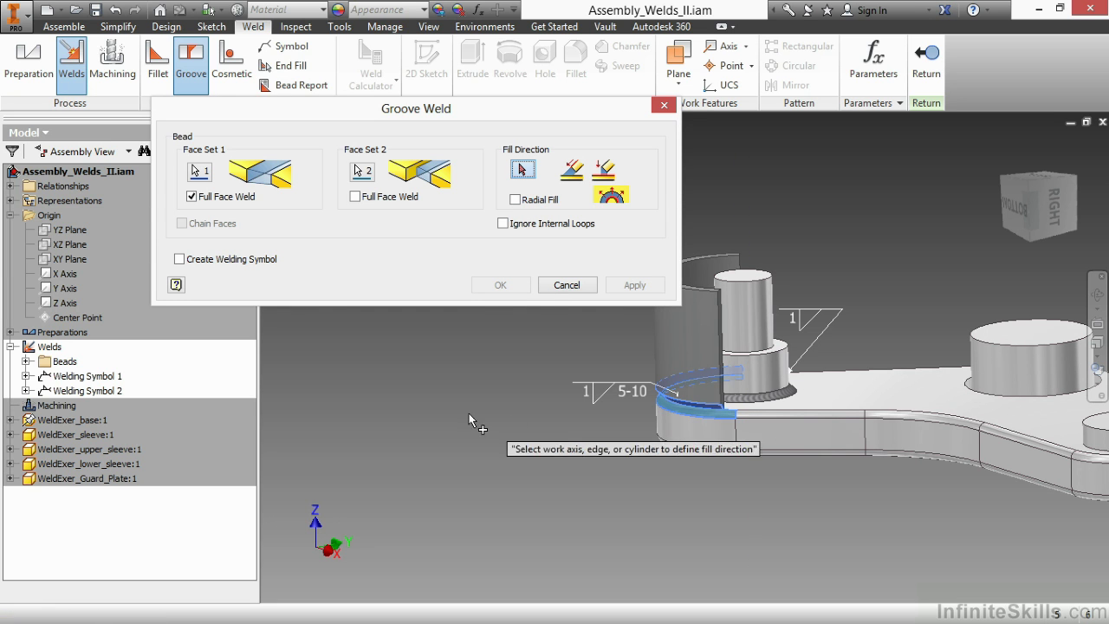
left_click(754, 308)
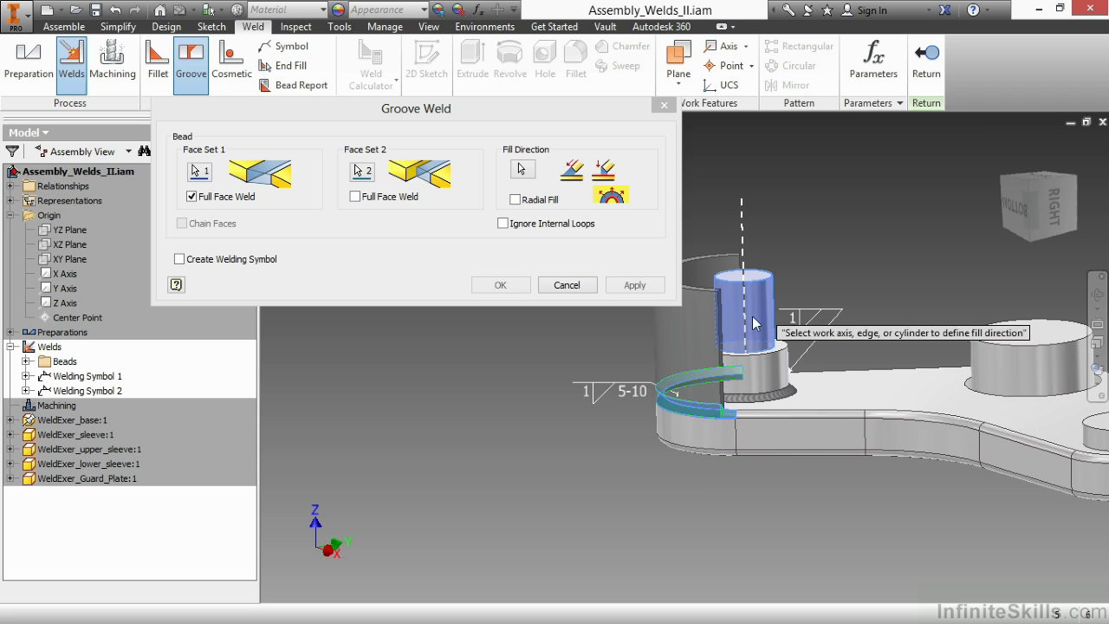
scroll(659, 521, "up", 3)
middle_click_drag(709, 485, 718, 539)
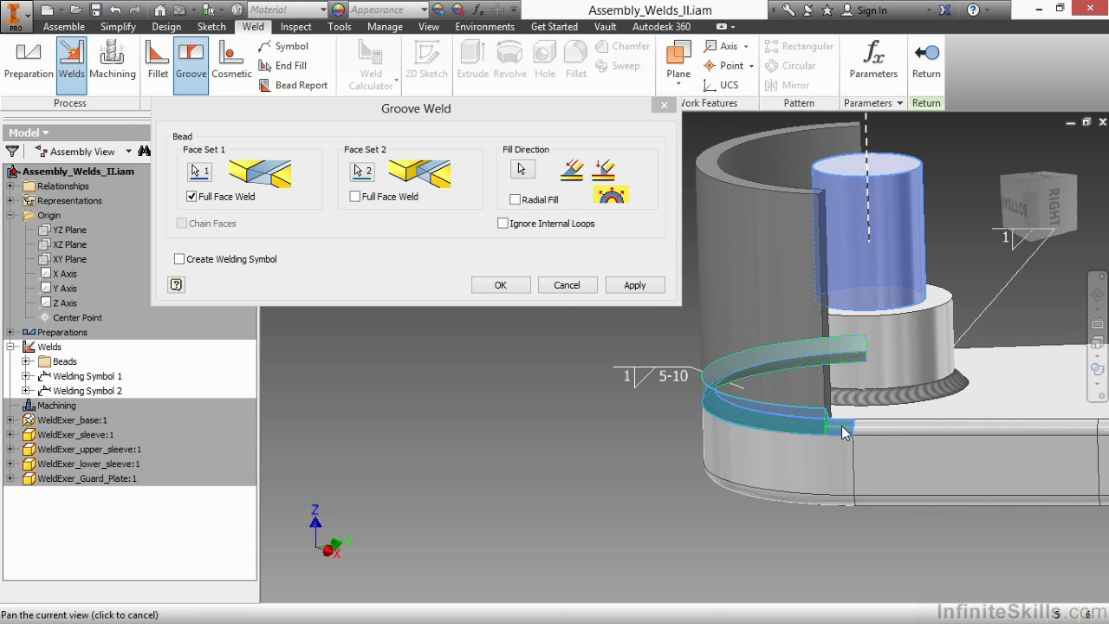
scroll(612, 483, "up", 5)
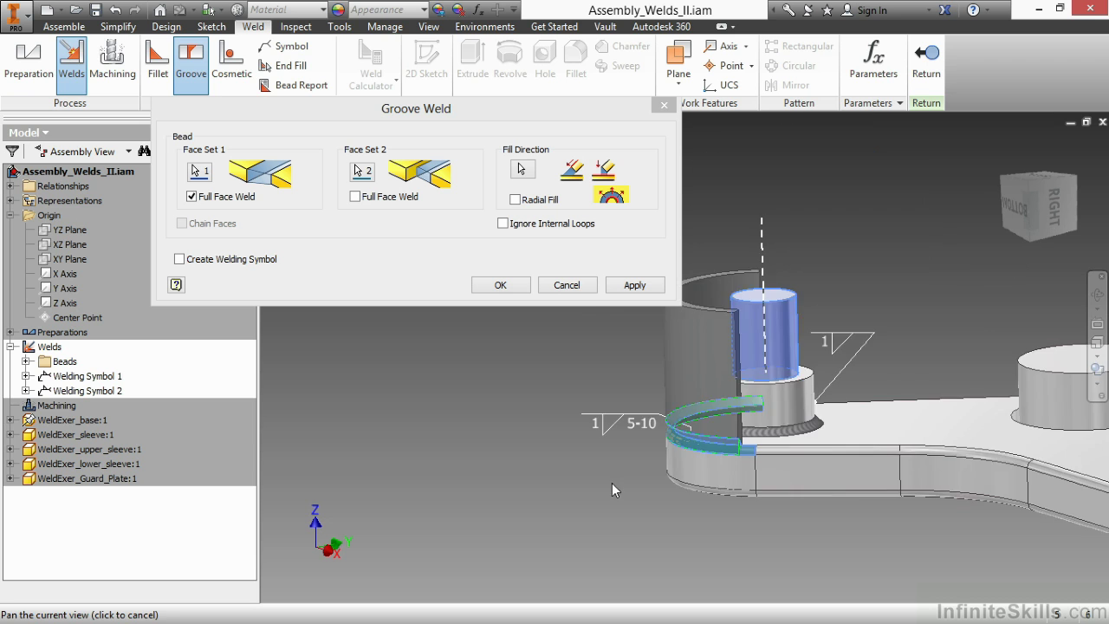
middle_click_drag(556, 391, 602, 369)
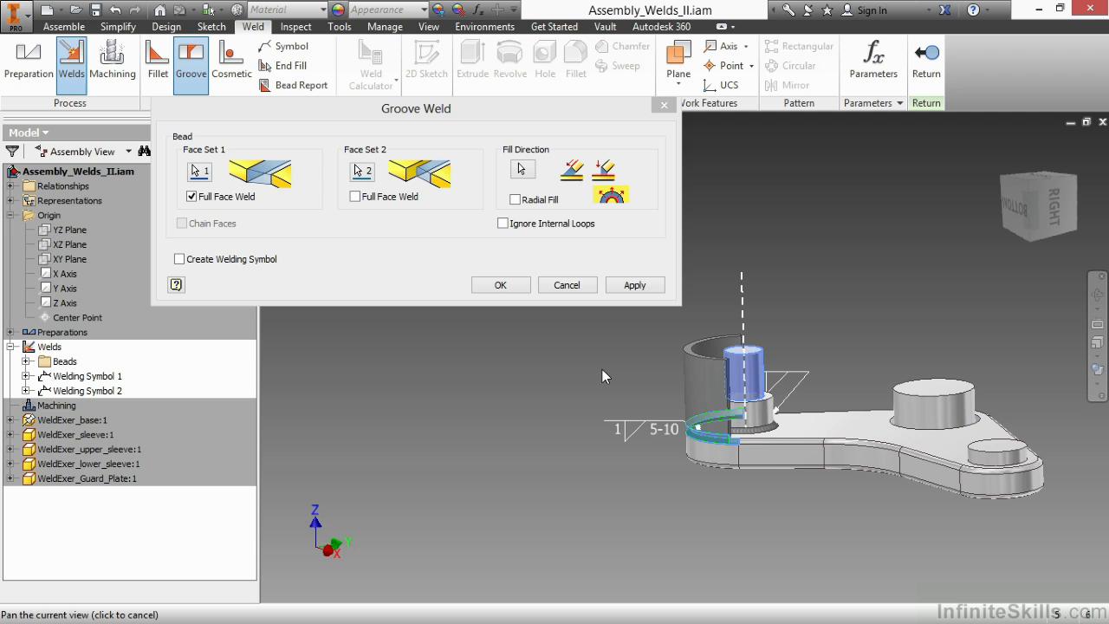
Replace the fill direction with the Z Axis from the browser's Origin folder.
left_click(522, 169)
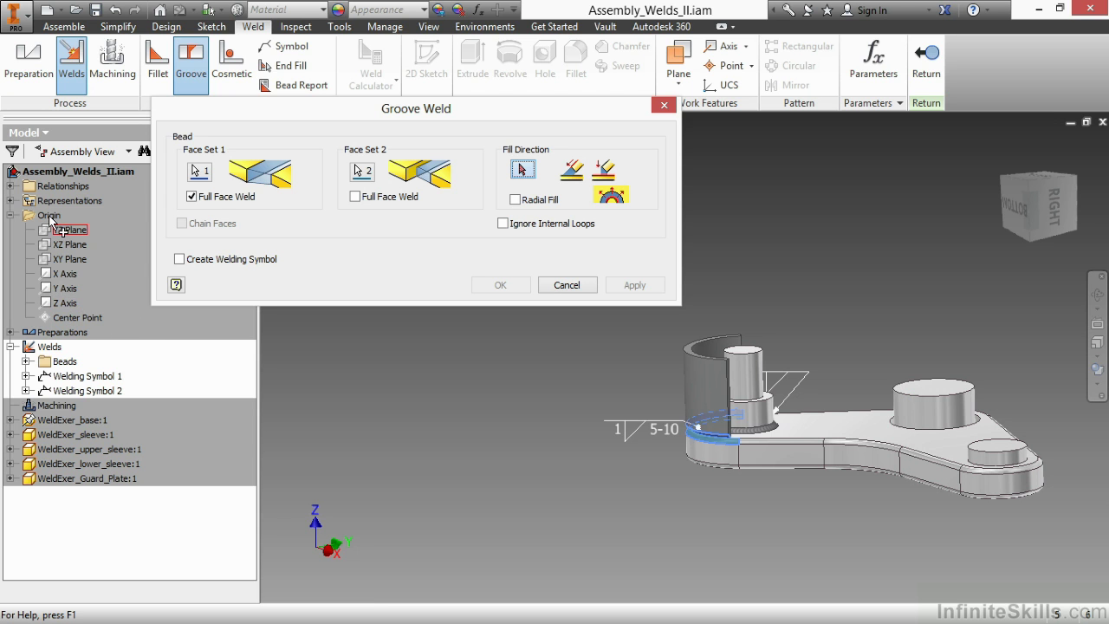
left_click(65, 302)
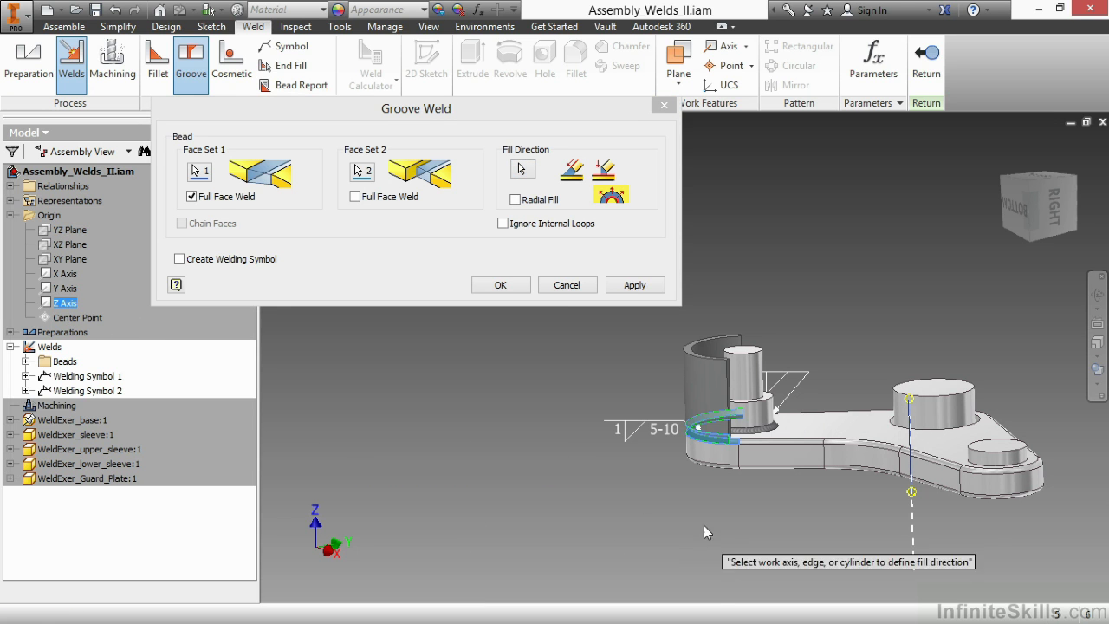
scroll(727, 450, "up", 5)
scroll(462, 438, "down", 2)
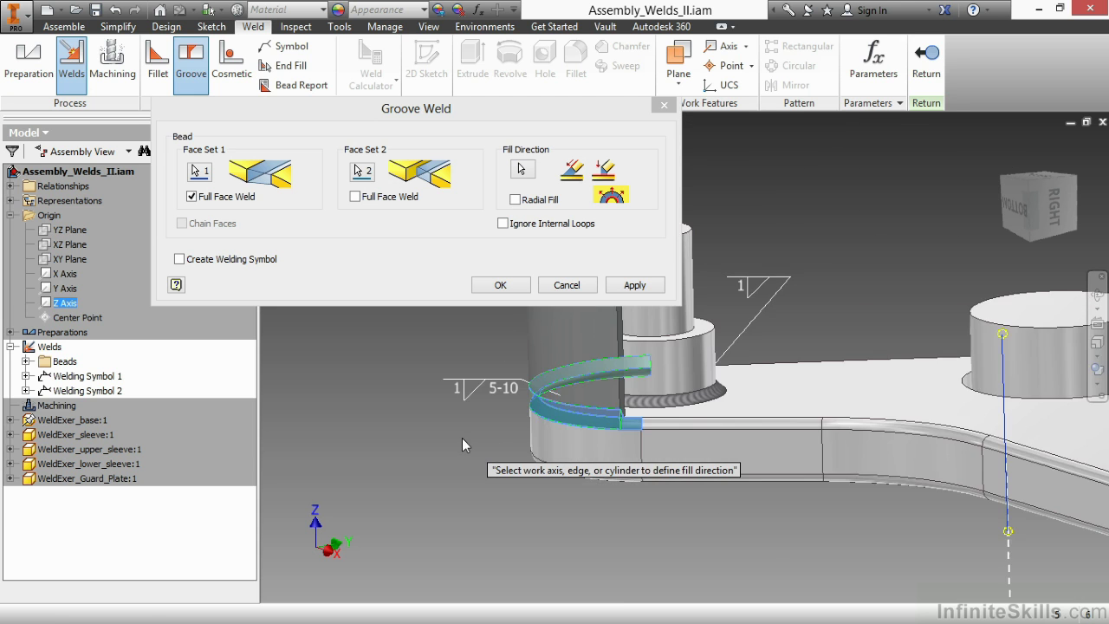
scroll(462, 438, "down", 2)
middle_click_drag(462, 436, 661, 440)
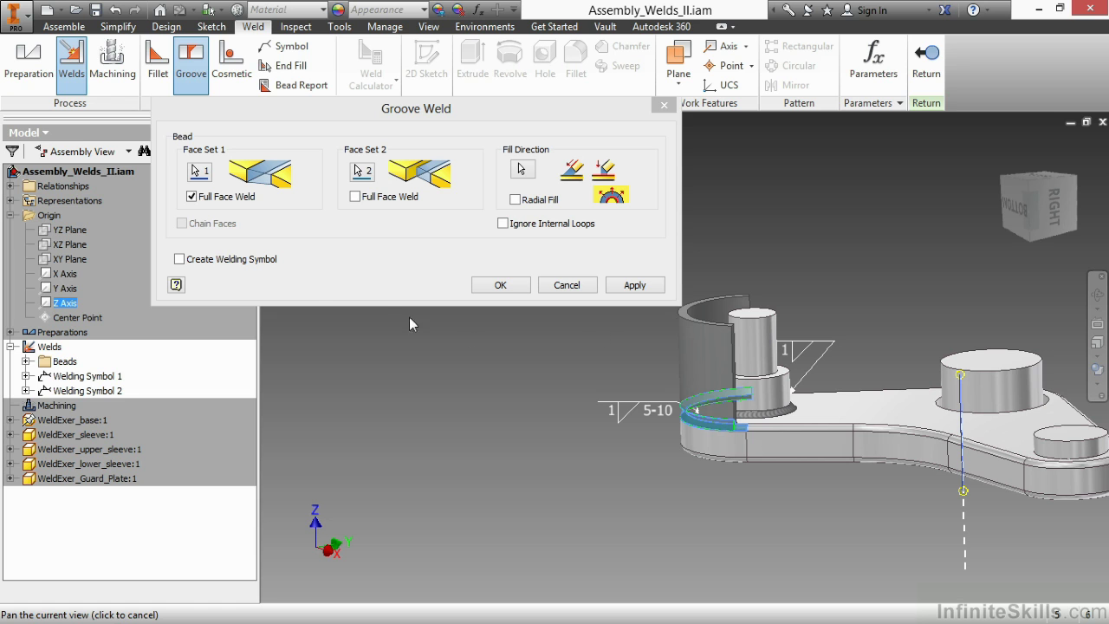
Browse the welding symbol's linking and contour options, then leave Create Welding Symbol unchecked.
left_click(180, 259)
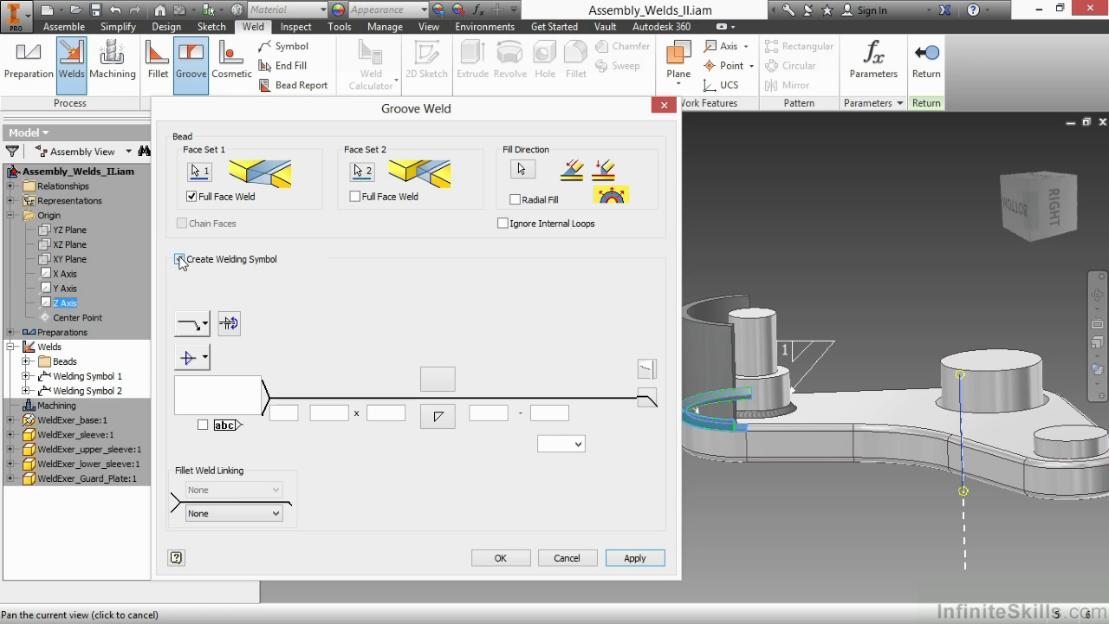
left_click(245, 513)
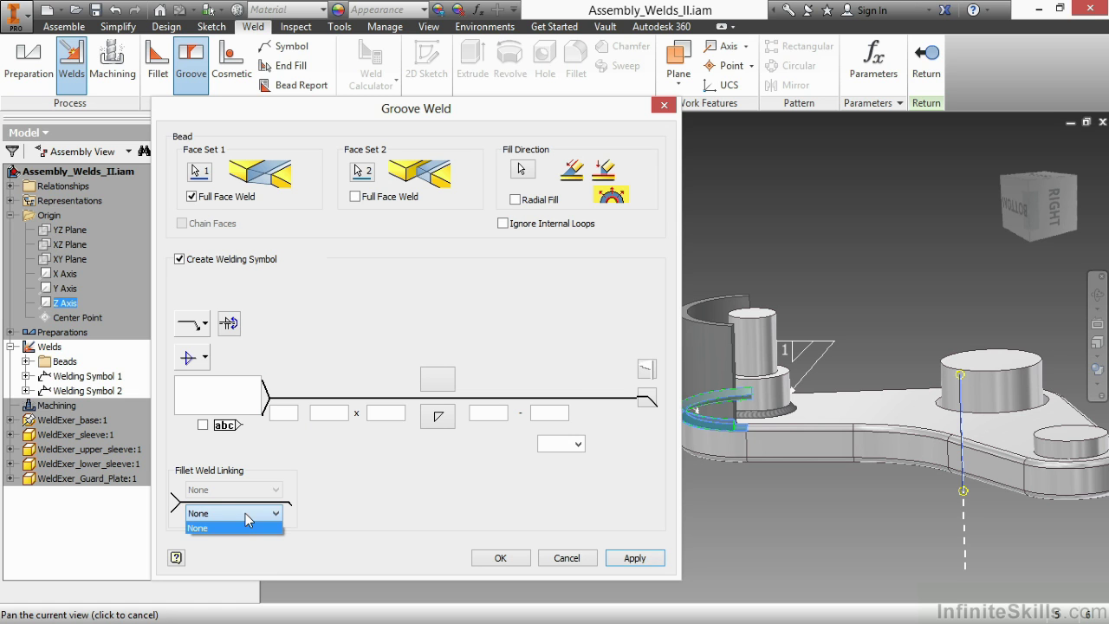
left_click(435, 456)
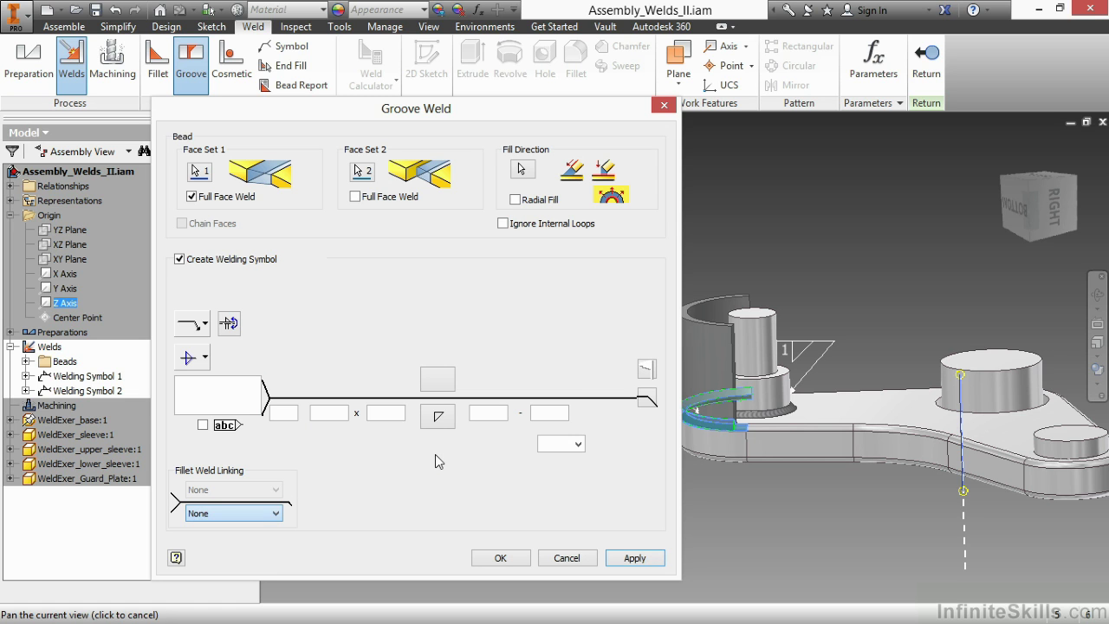
left_click(556, 445)
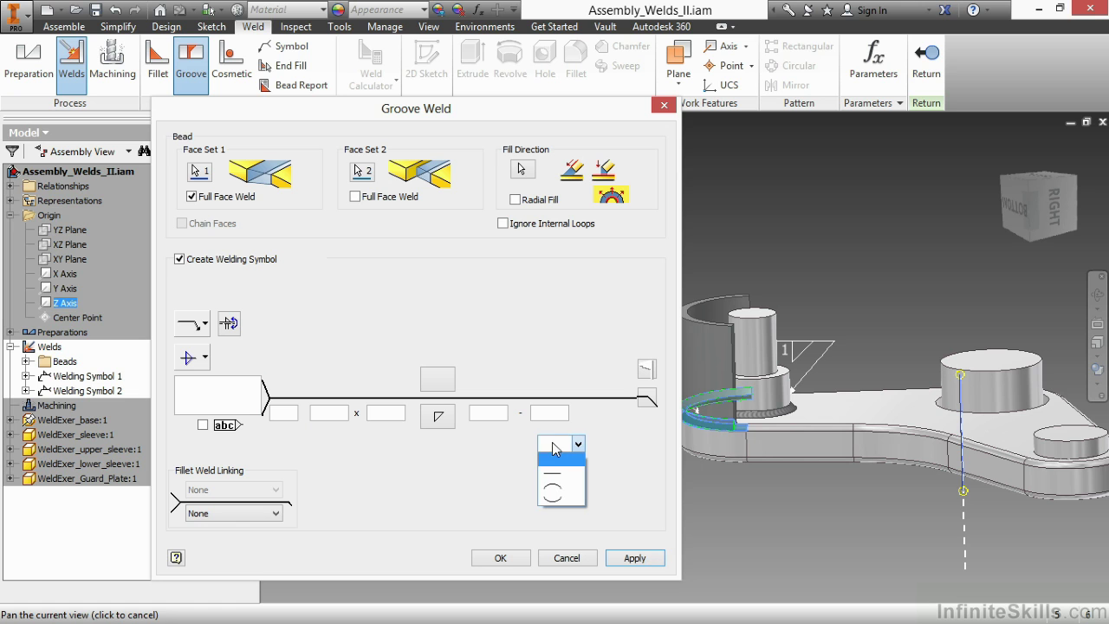
left_click(488, 457)
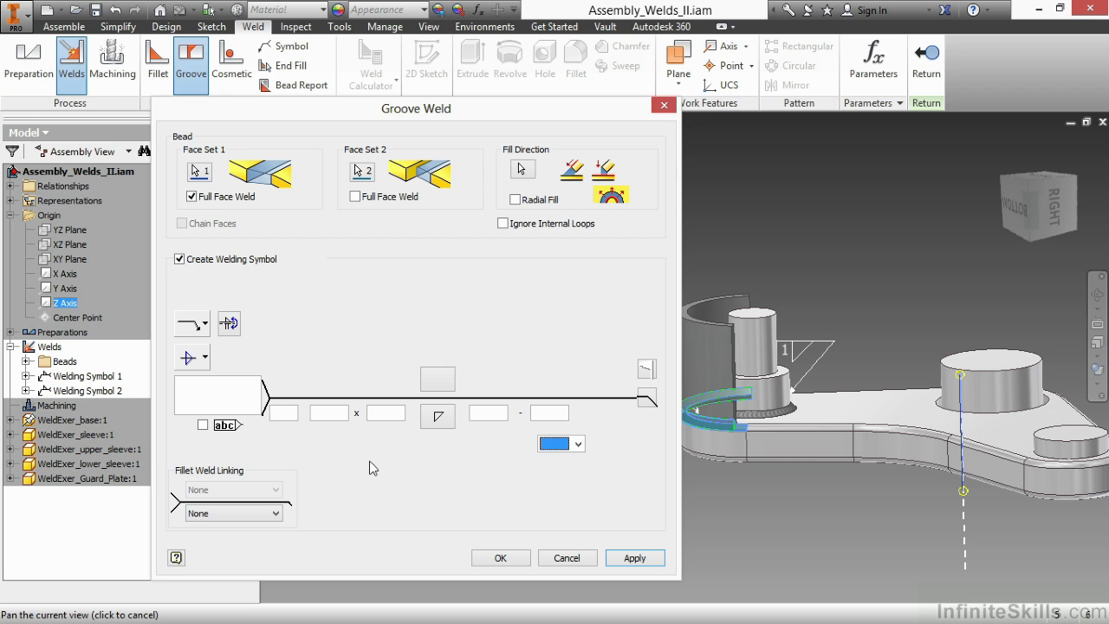
left_click(180, 259)
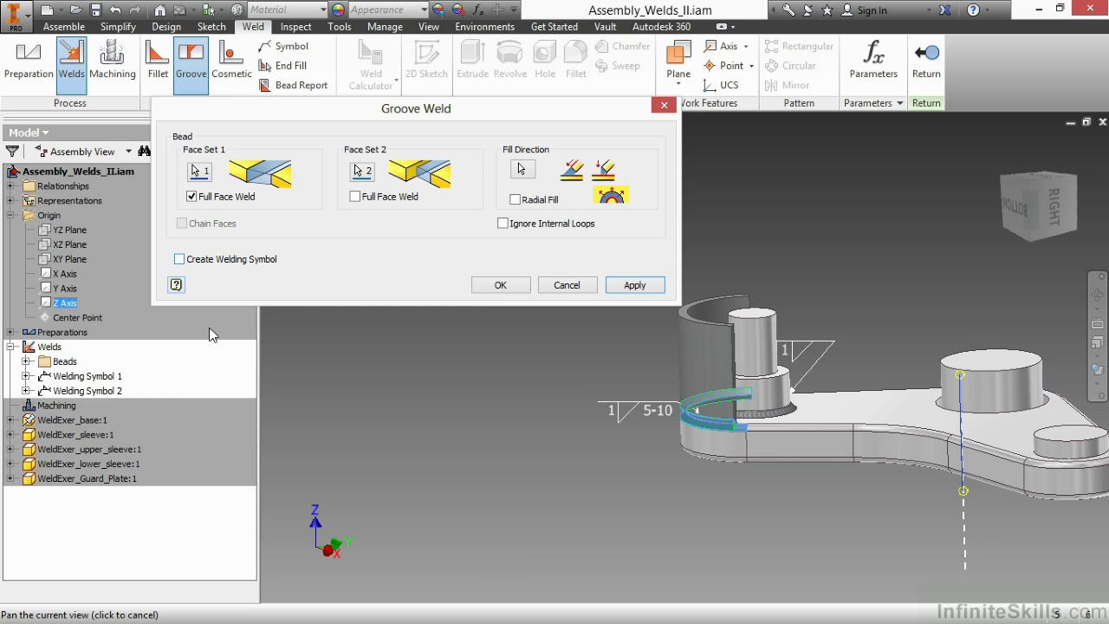
left_click(495, 286)
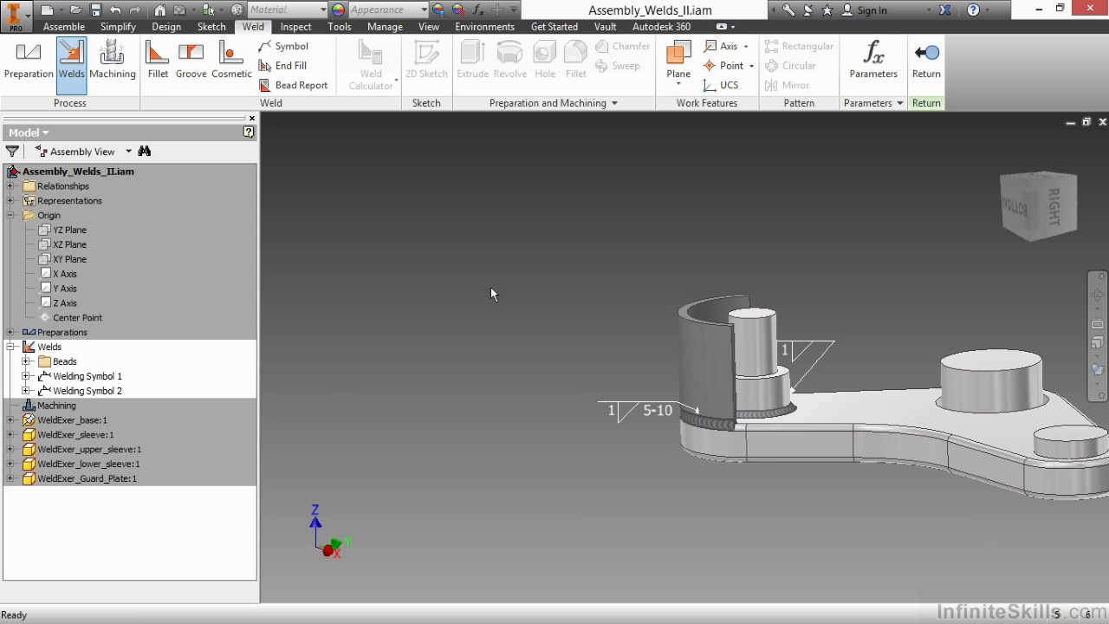
scroll(737, 424, "down", 6)
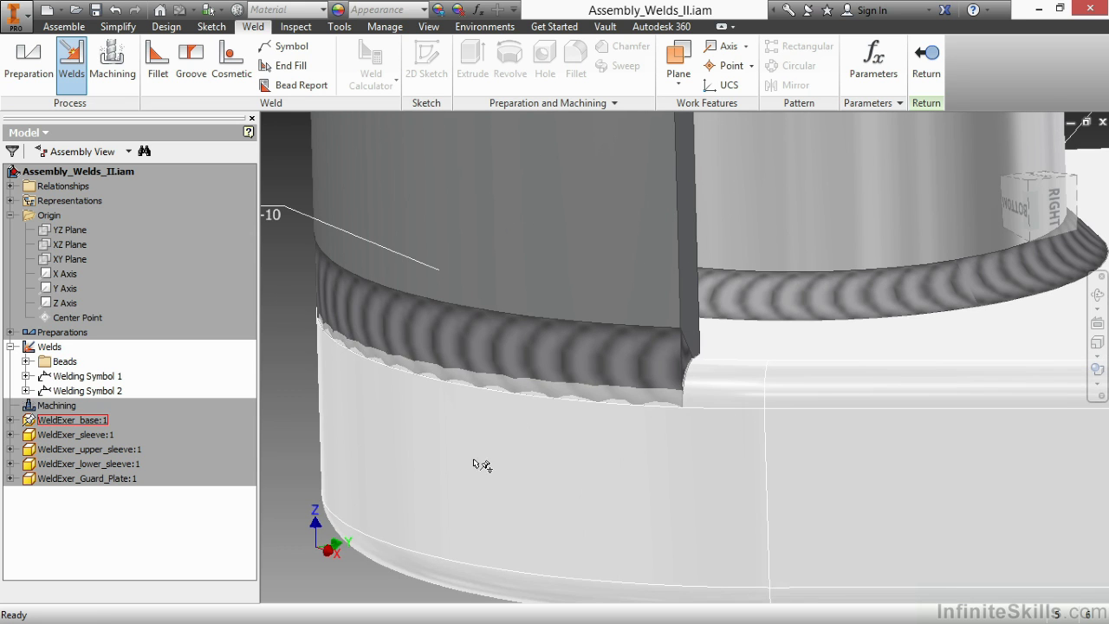
scroll(312, 407, "up", 5)
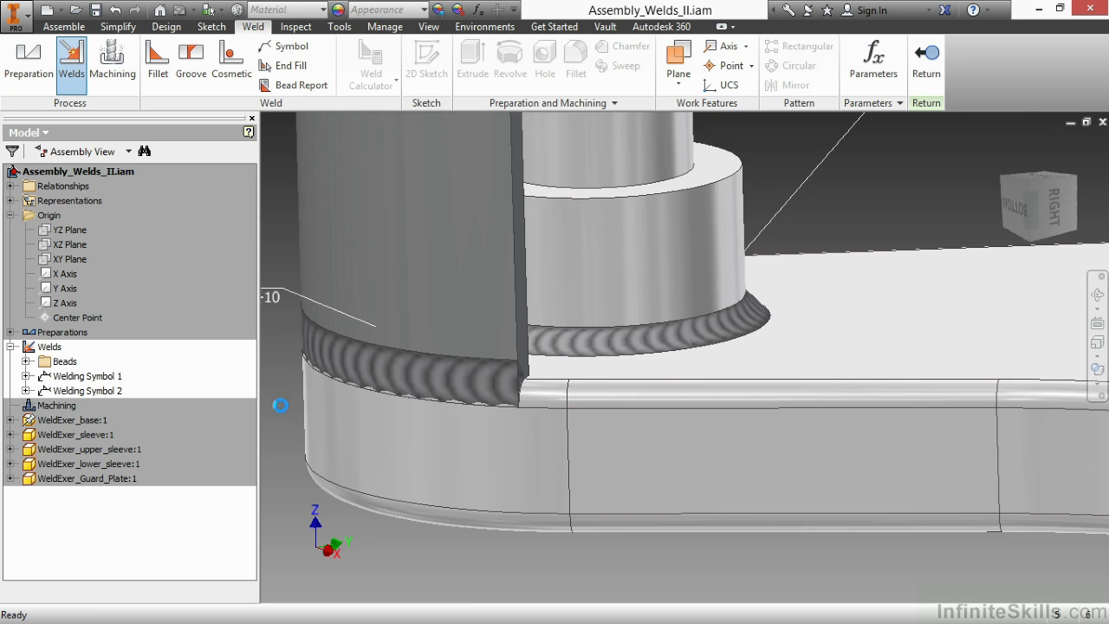
middle_click_drag(373, 407, 454, 399, "shift")
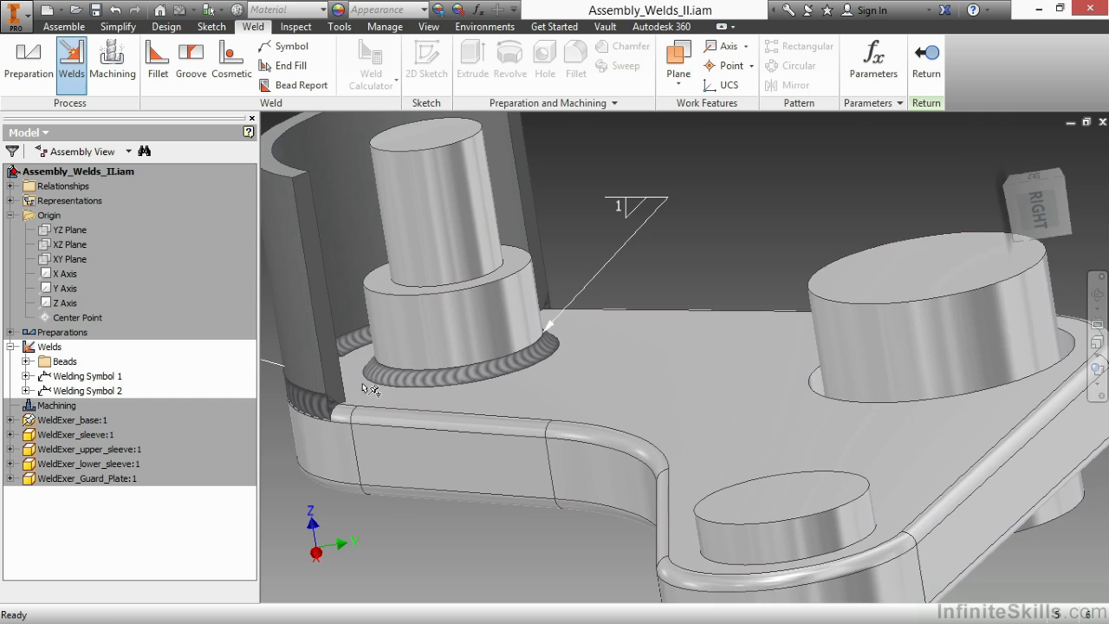
scroll(515, 356, "down", 8)
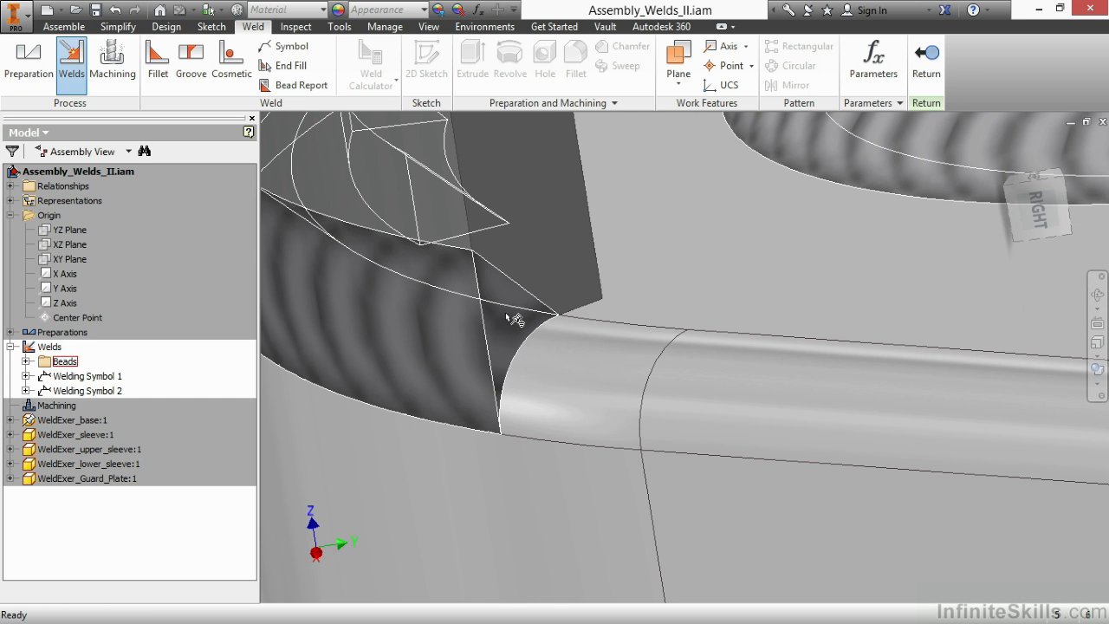
scroll(509, 340, "up", 5)
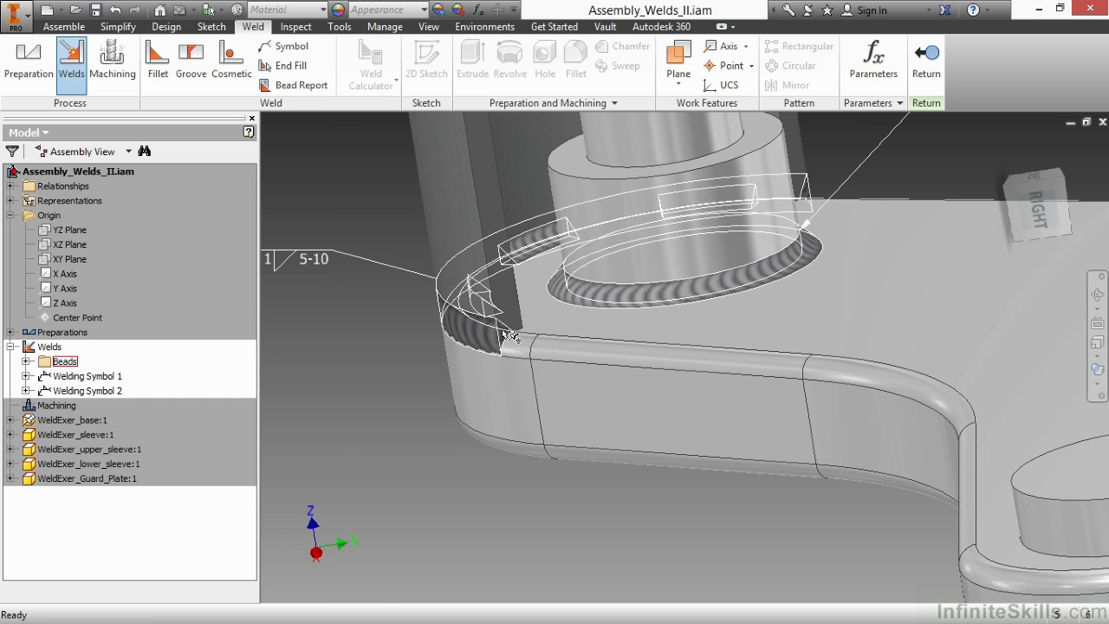
middle_click_drag(510, 339, 551, 318, "shift")
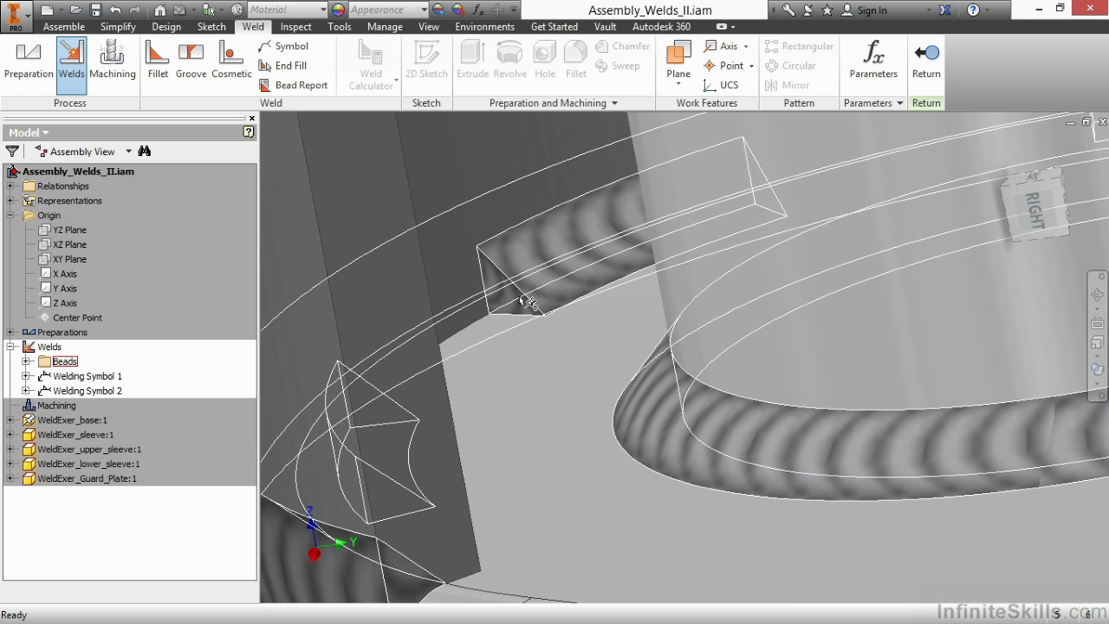
key("F6")
middle_click_drag(644, 386, 588, 299, "shift")
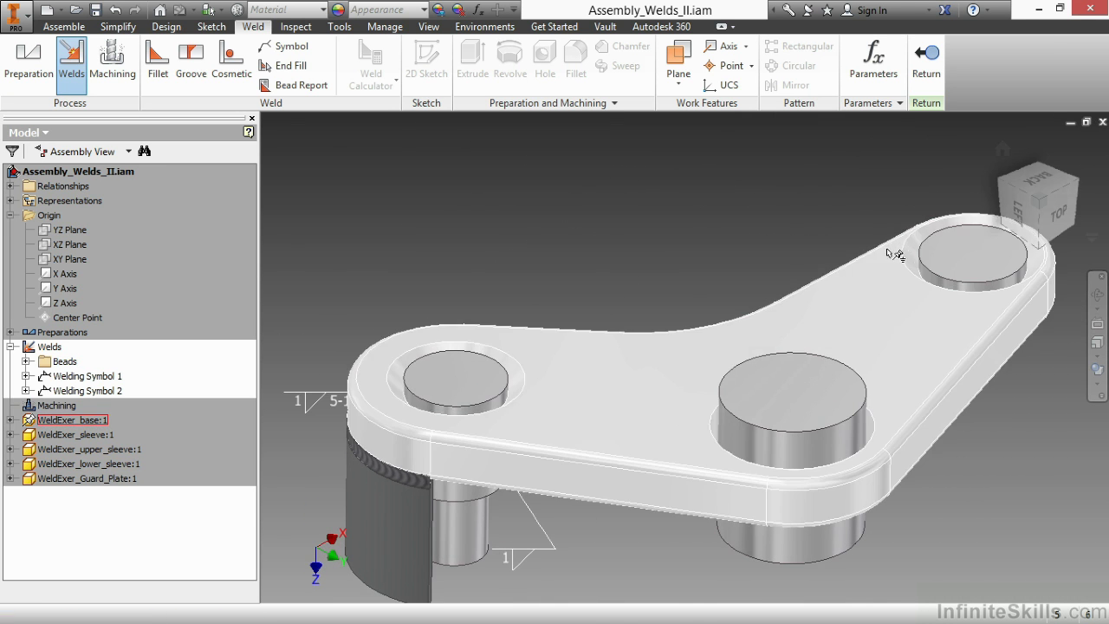
Start a groove weld joining the left boss ring face (Full Face Weld) to its cylinder.
left_click(192, 64)
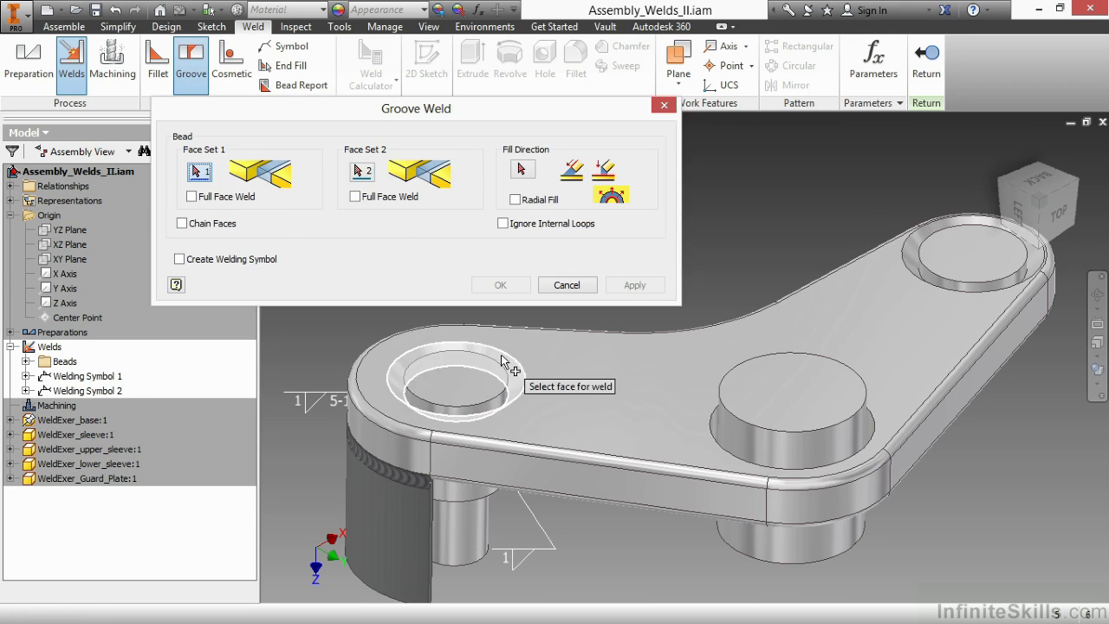
left_click(500, 356)
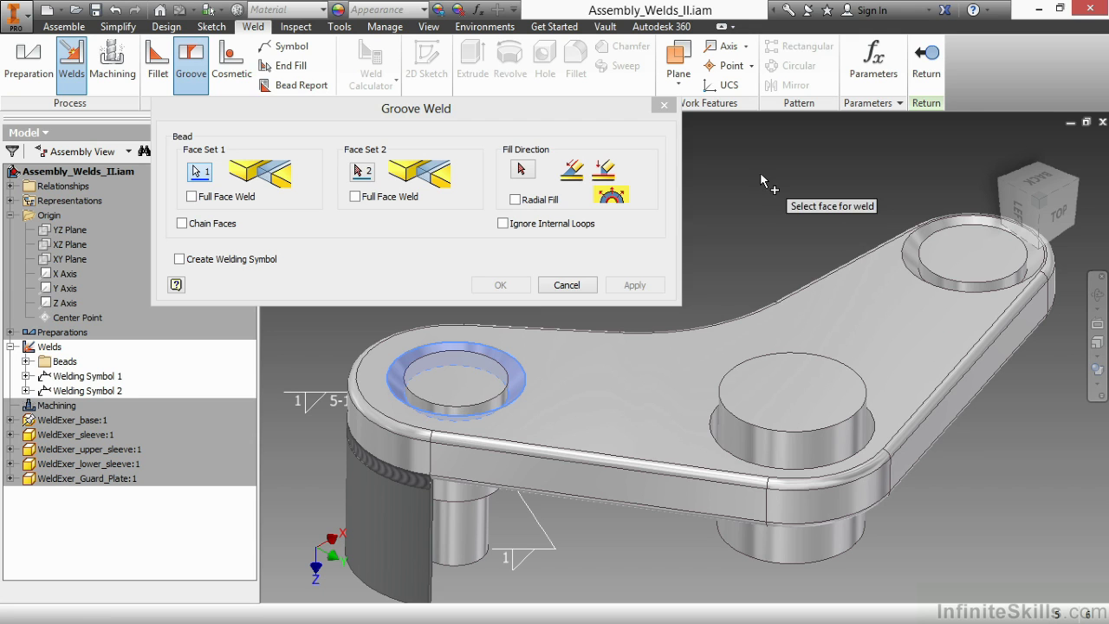
left_click(192, 197)
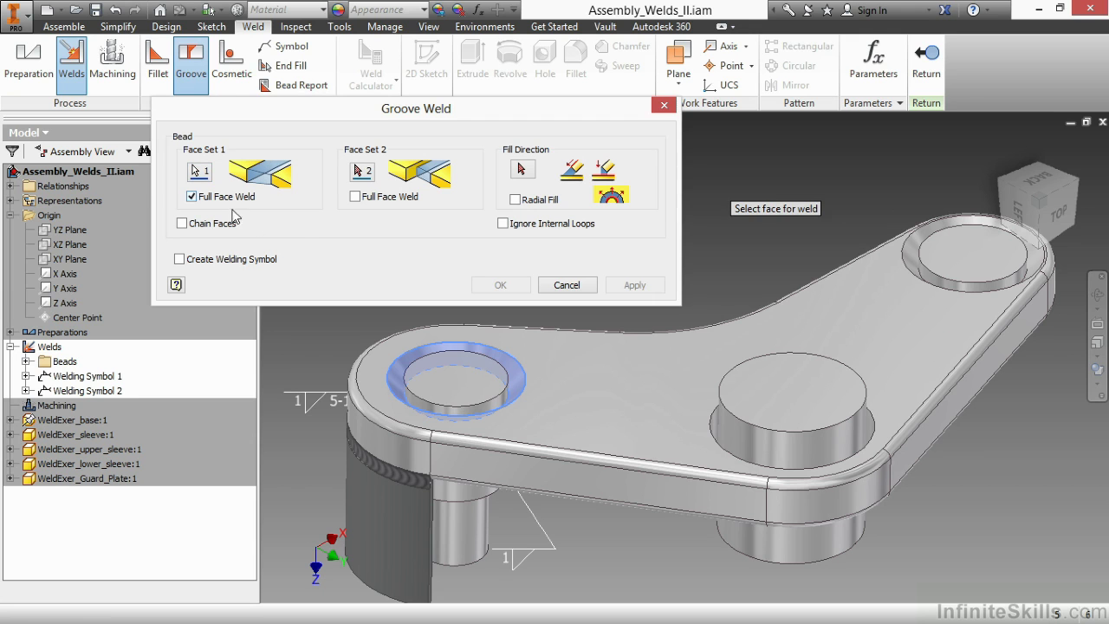
left_click(362, 171)
left_click(502, 396)
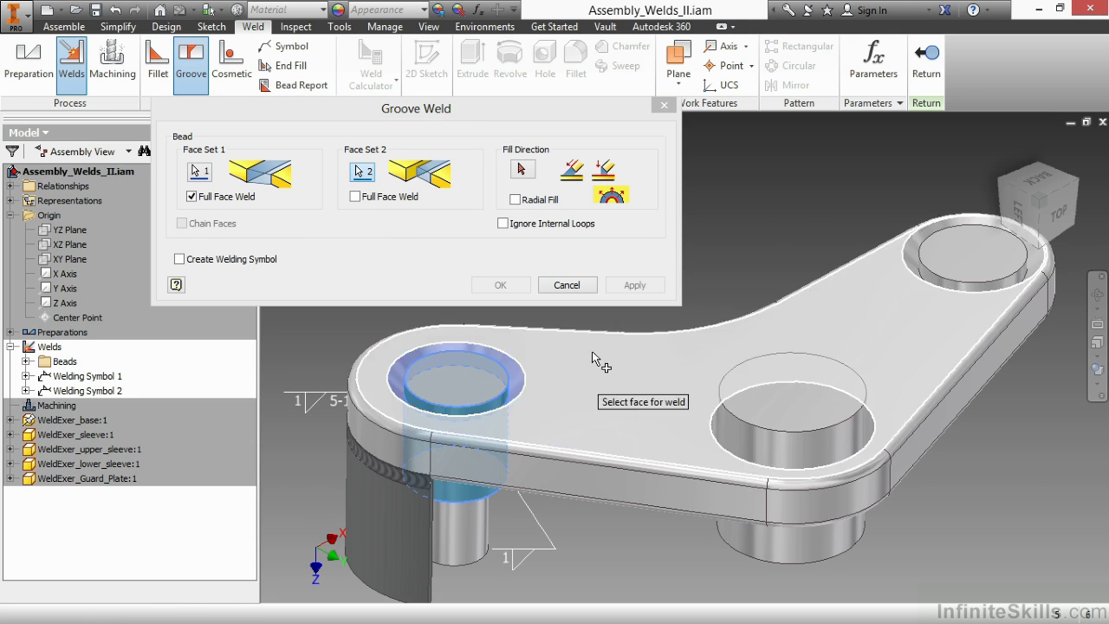
Set the Z Axis as fill direction, then reopen the selector to re-pick it.
left_click(531, 175)
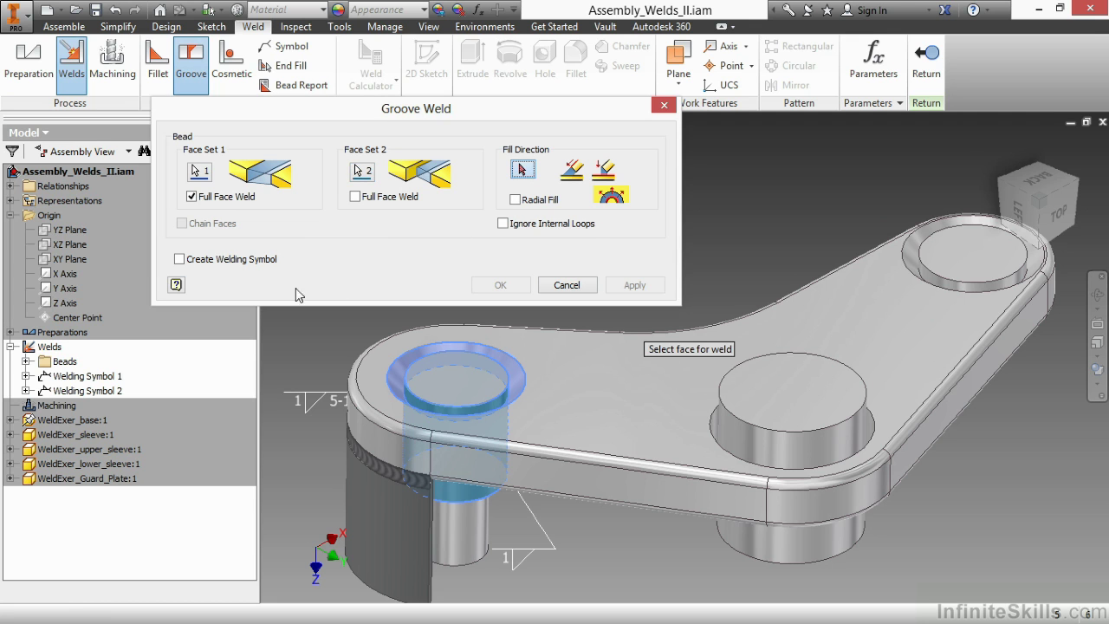
left_click(69, 307)
left_click(69, 305)
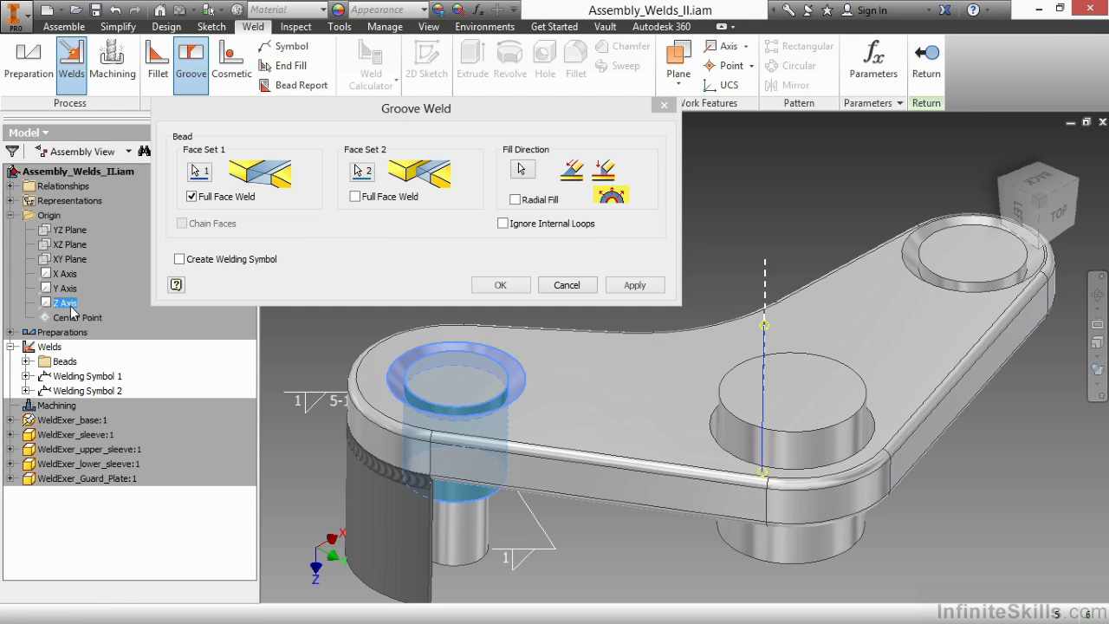
scroll(301, 386, "up", 3)
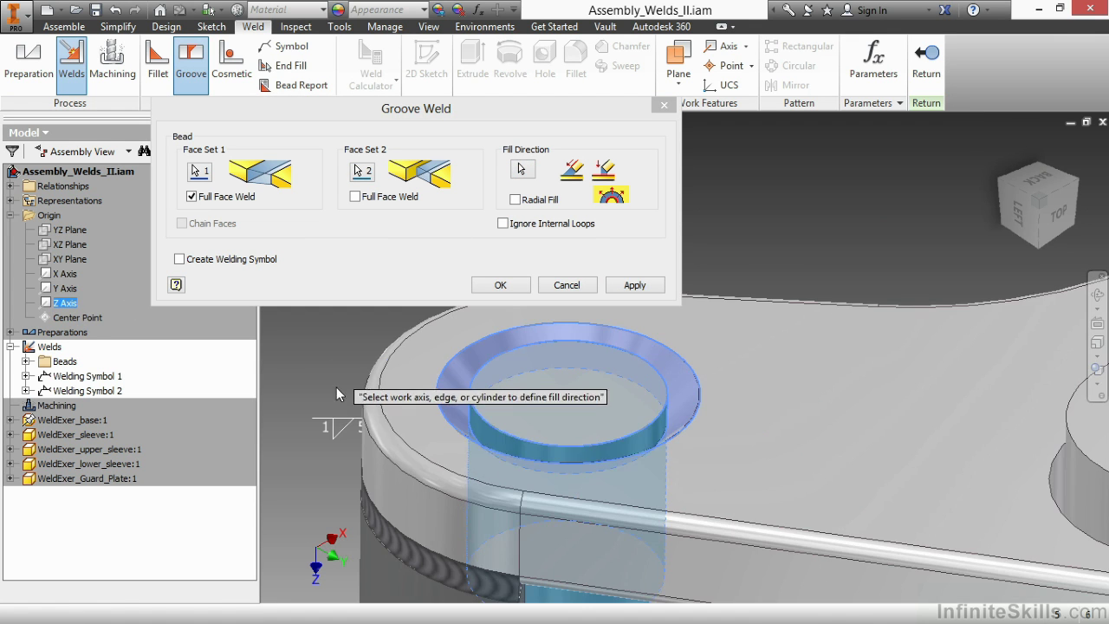
scroll(504, 421, "down", 1)
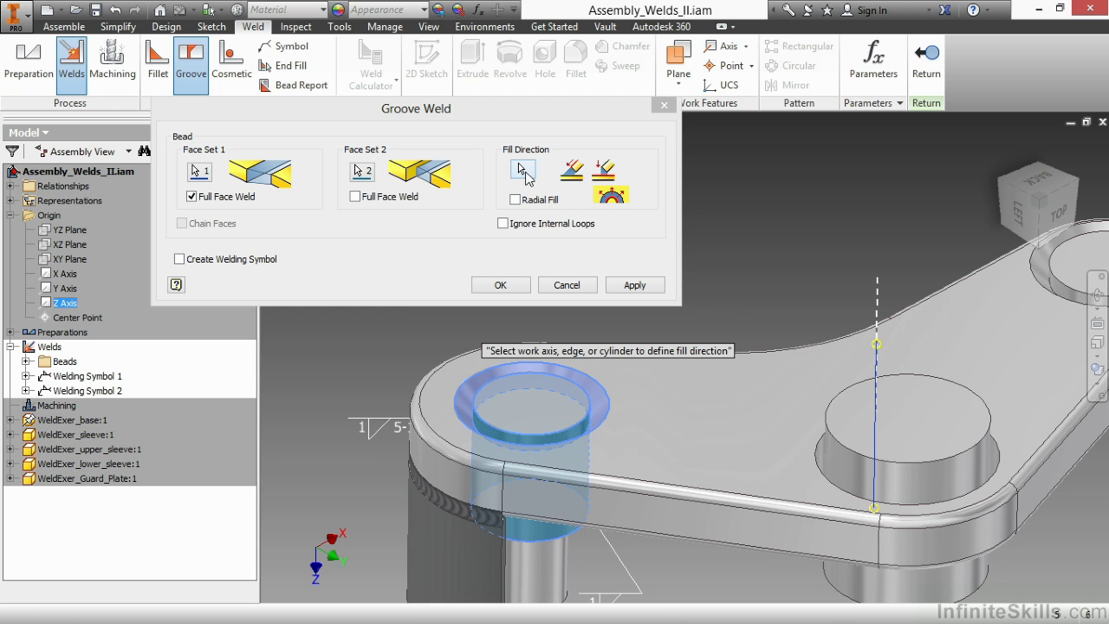
left_click(522, 171)
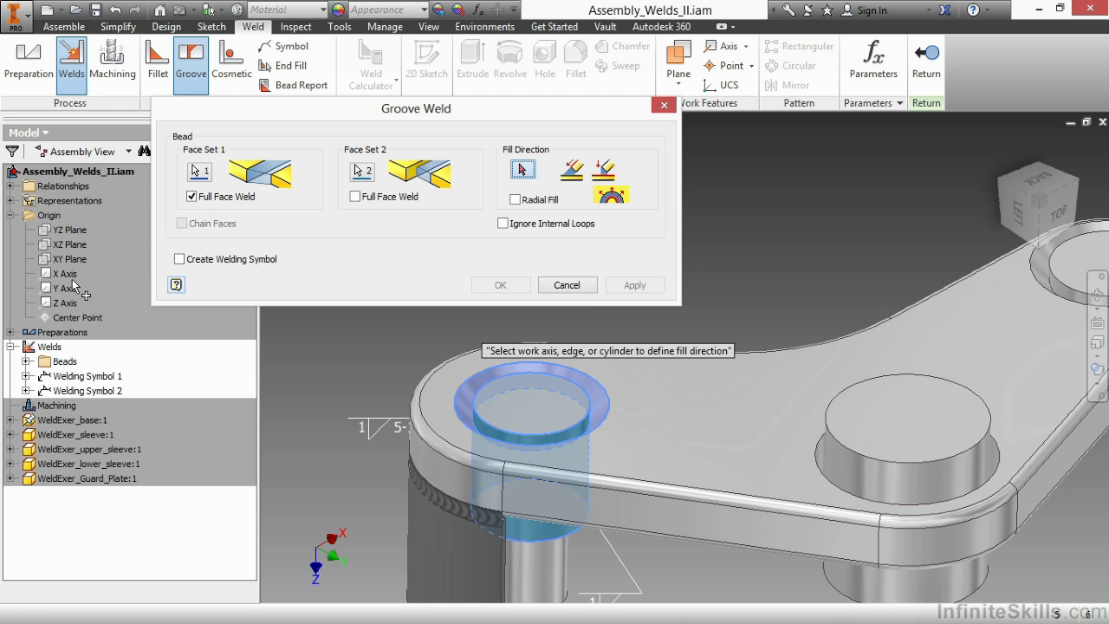
Use the X Axis as fill direction, enable Radial Fill, and apply the left-boss weld.
left_click(64, 274)
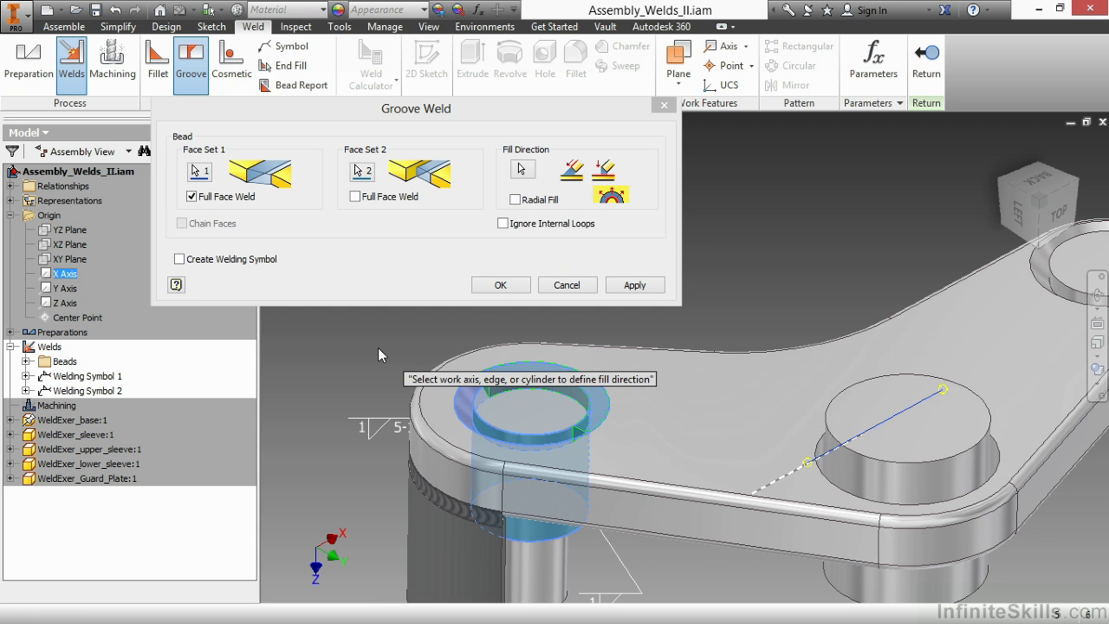
left_click(515, 199)
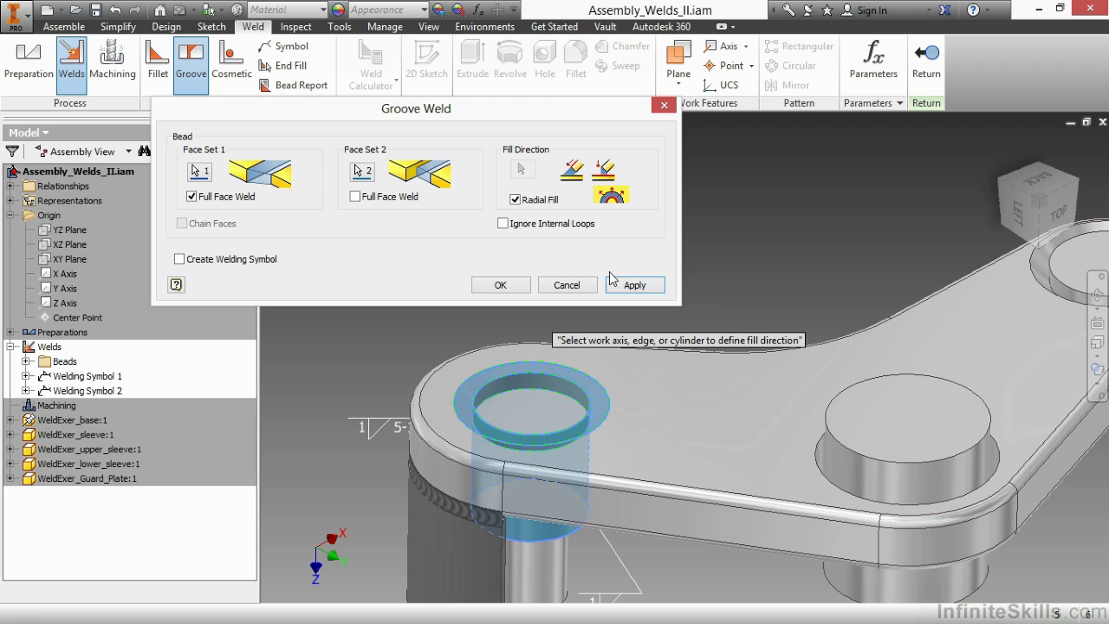
left_click(634, 285)
Weld the far boss's ring face to its boss face and apply the groove weld.
middle_click_drag(833, 241, 559, 323)
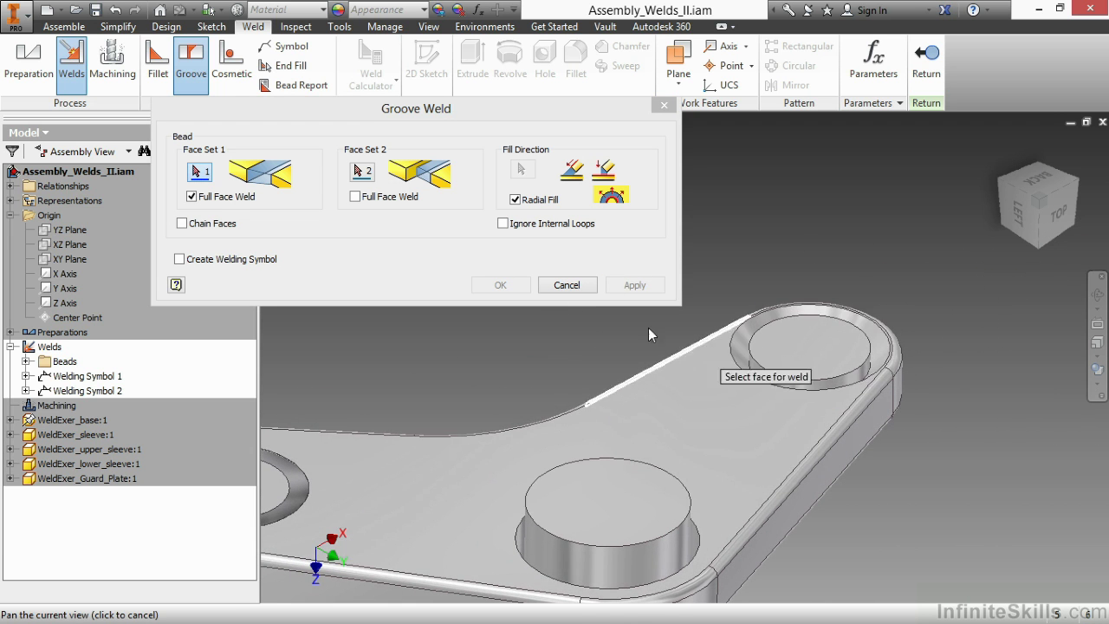
left_click(741, 355)
left_click(362, 170)
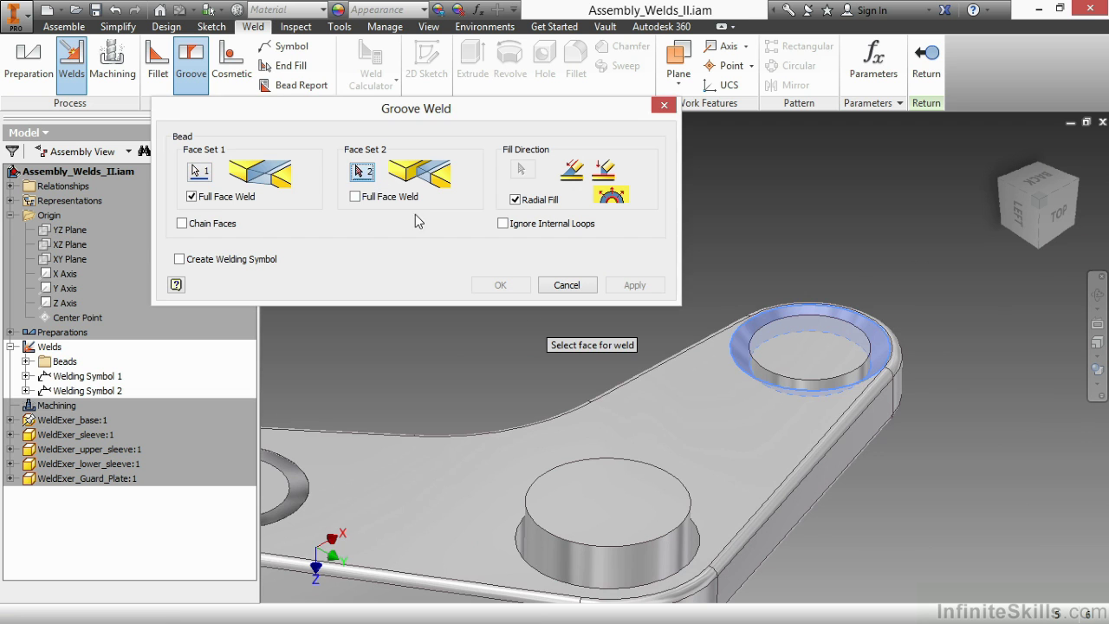
left_click(728, 375)
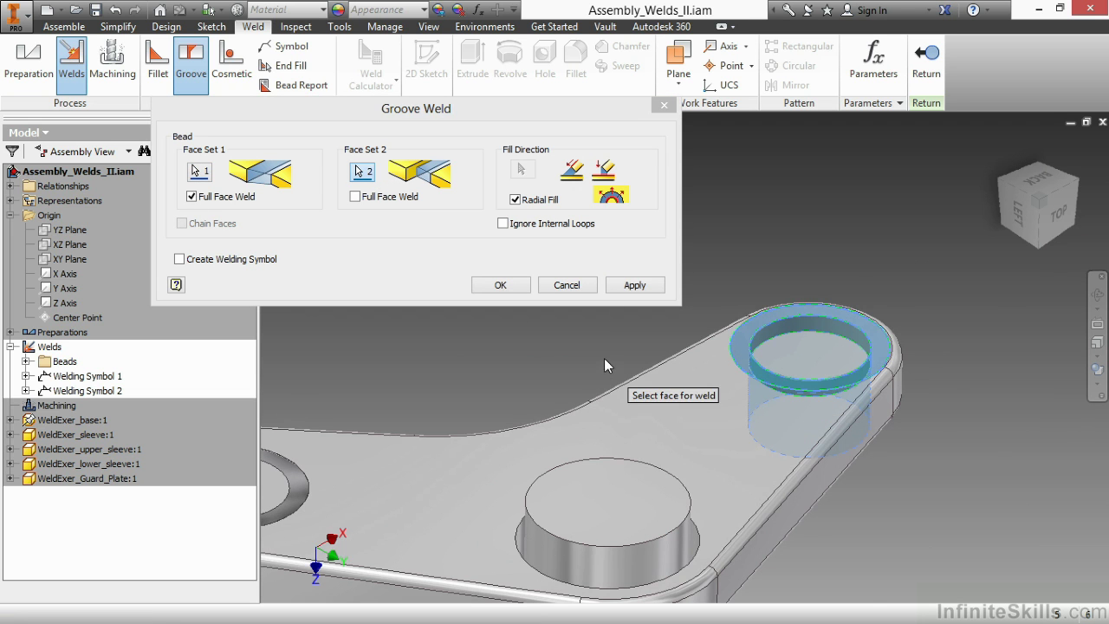
left_click(619, 290)
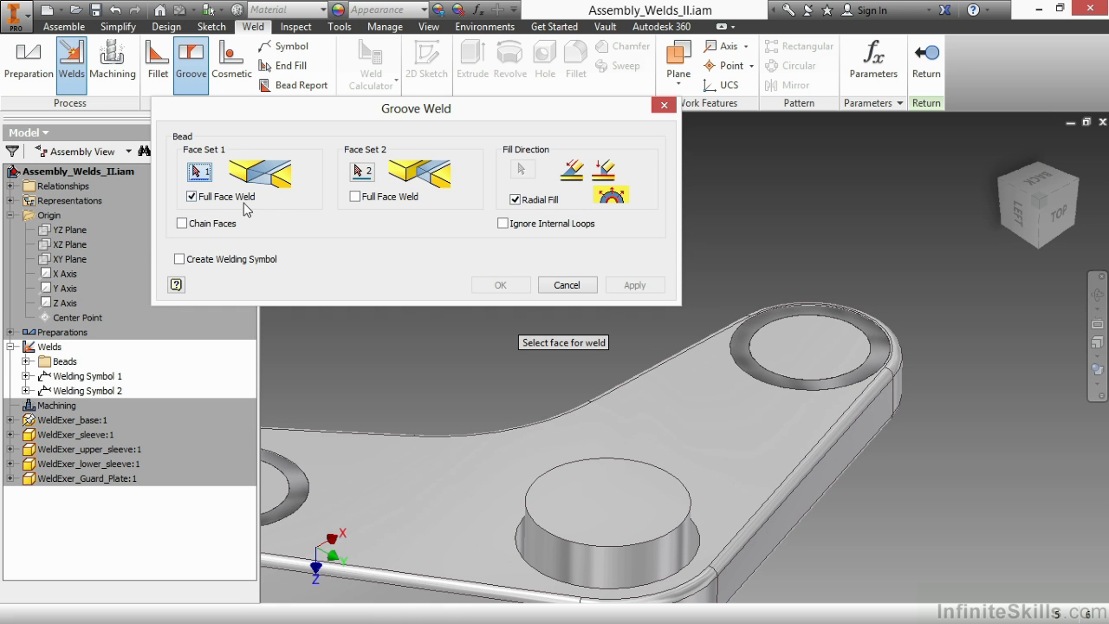
Zoom to the right-hand boss and pick its cylindrical face as Face Set 1.
scroll(629, 348, "down", 3)
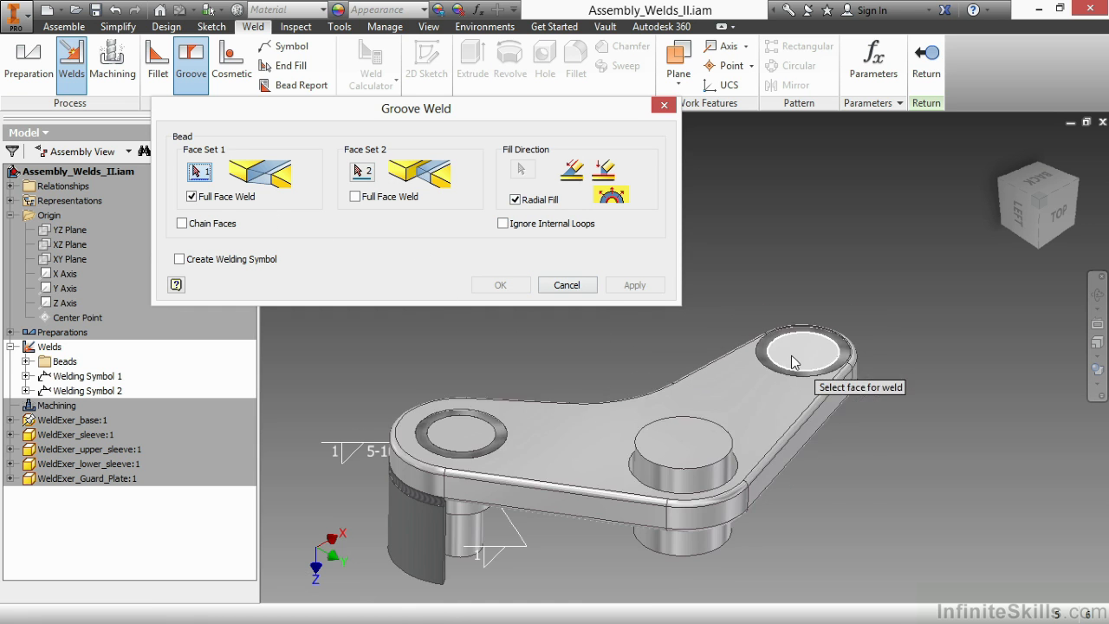
middle_click_drag(792, 359, 770, 325, "shift")
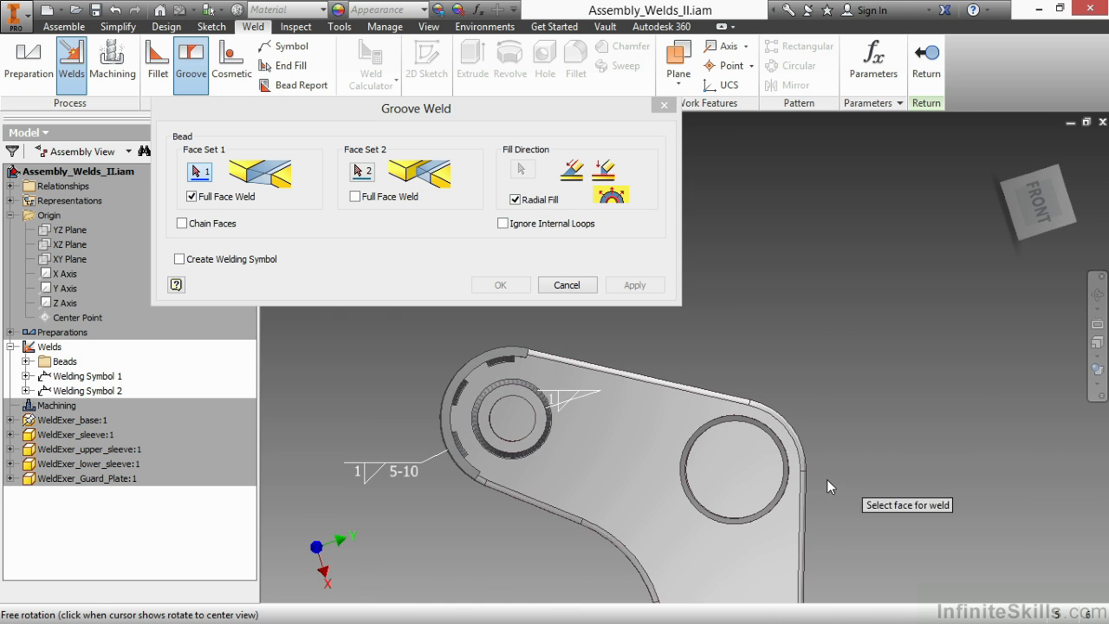
mouse_move(735, 467)
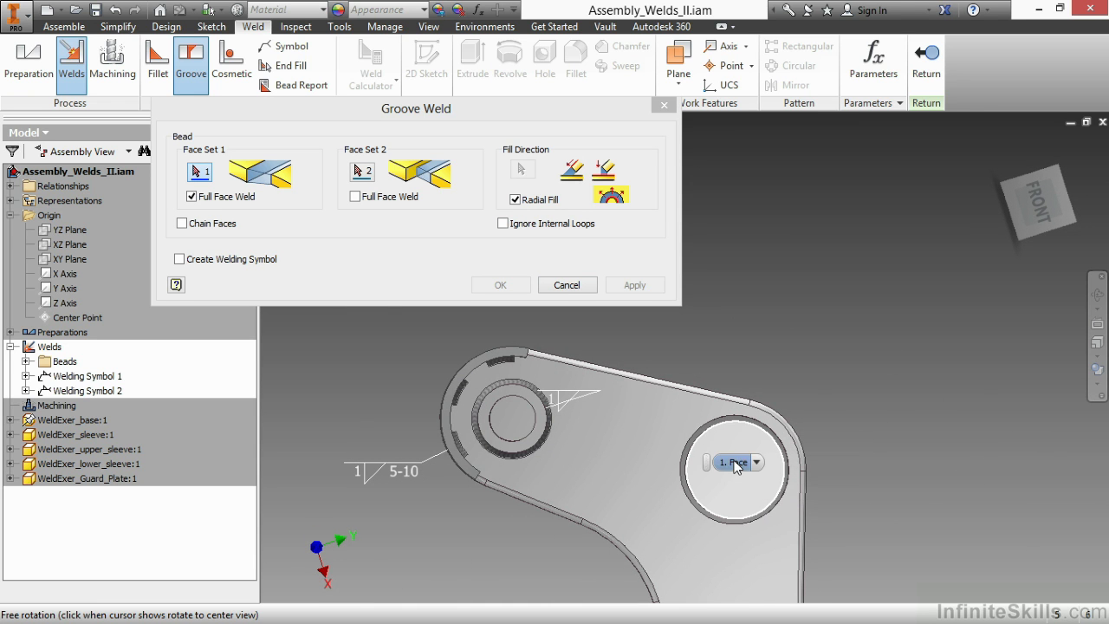
scroll(753, 465, "up", 5)
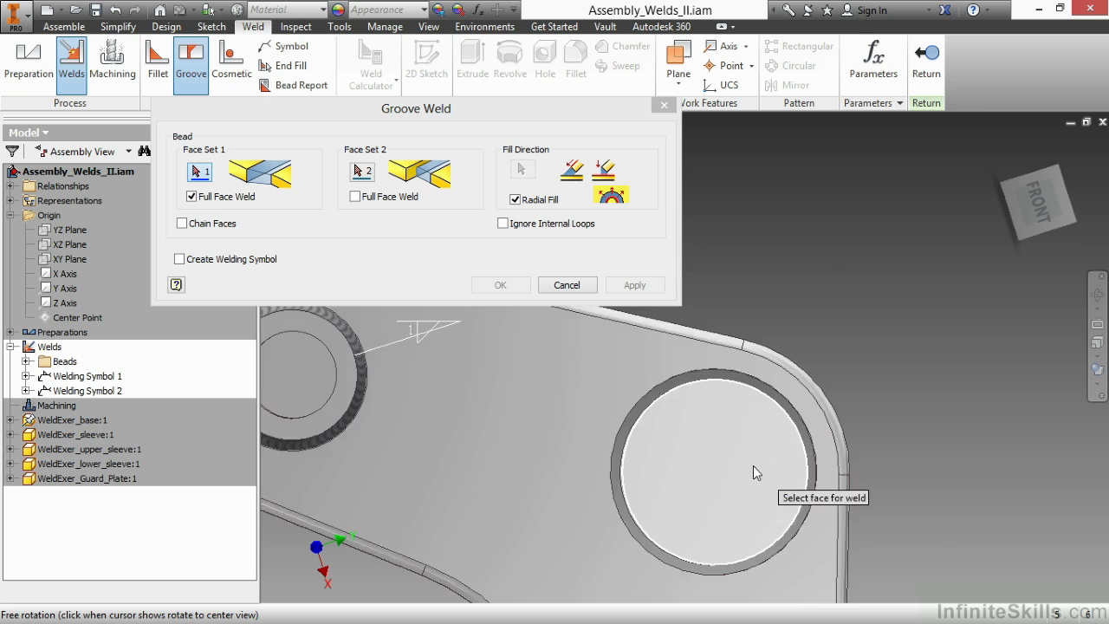
scroll(790, 411, "down", 4)
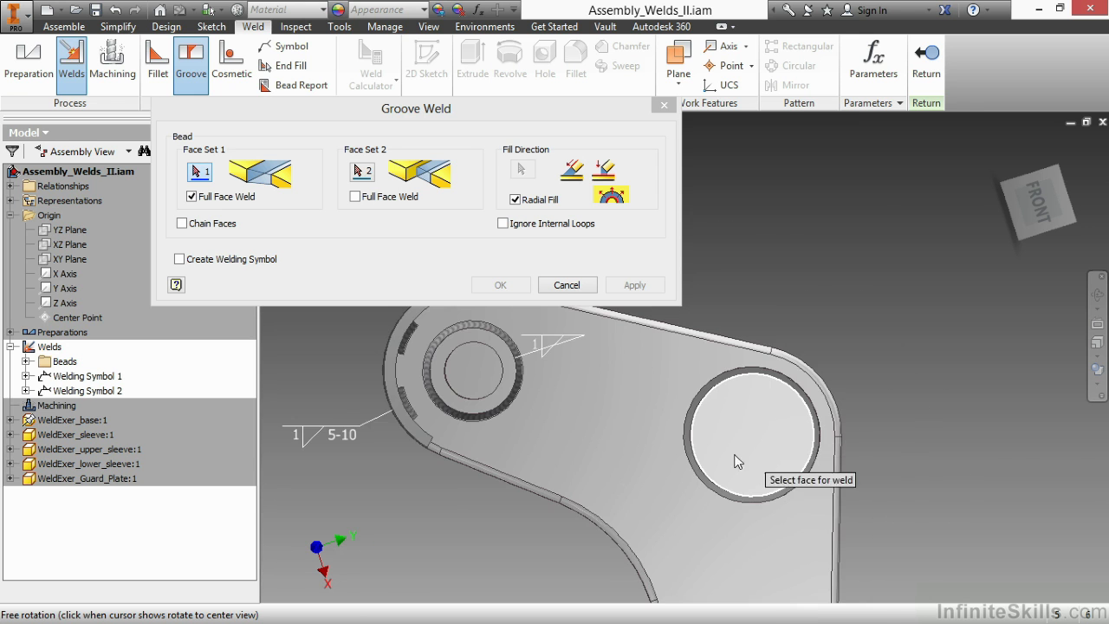
middle_click_drag(850, 468, 836, 442, "shift")
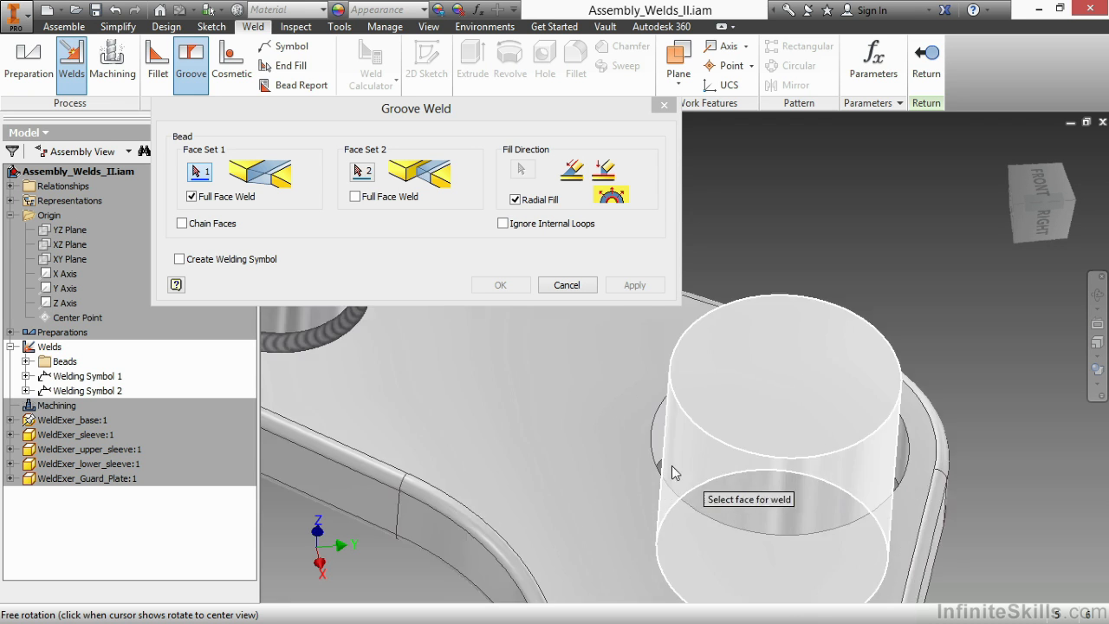
scroll(684, 468, "up", 5)
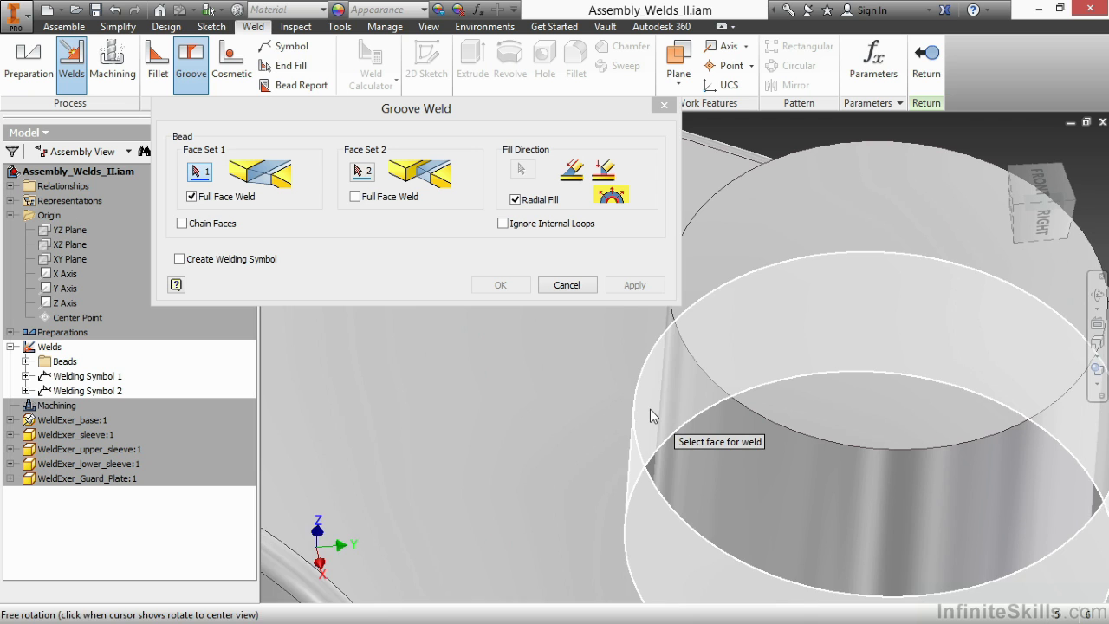
left_click(652, 416)
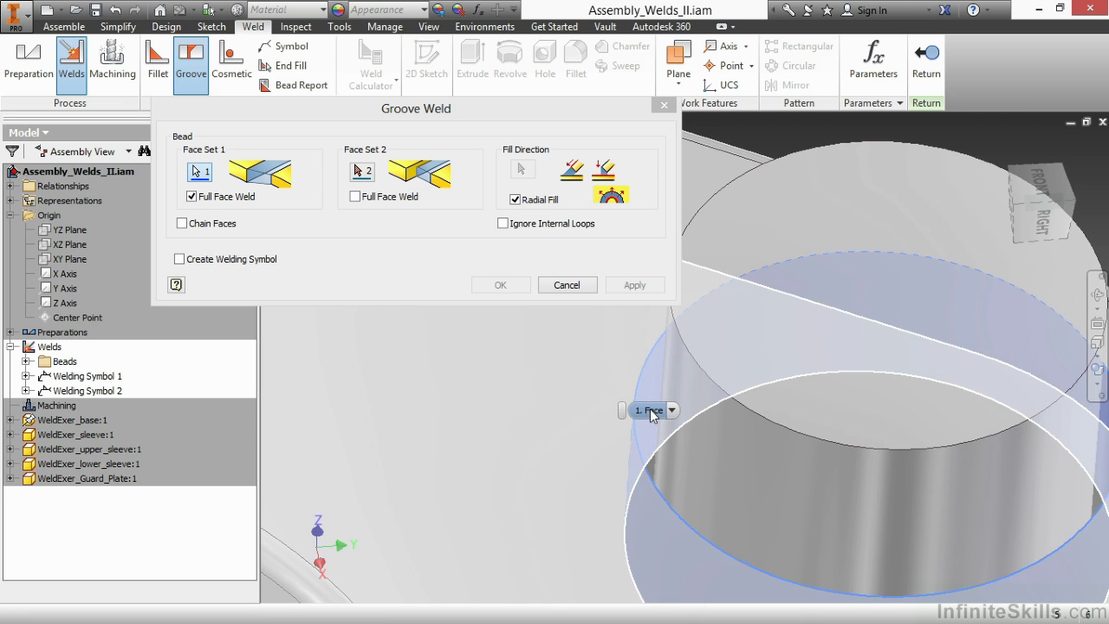
scroll(599, 401, "down", 4)
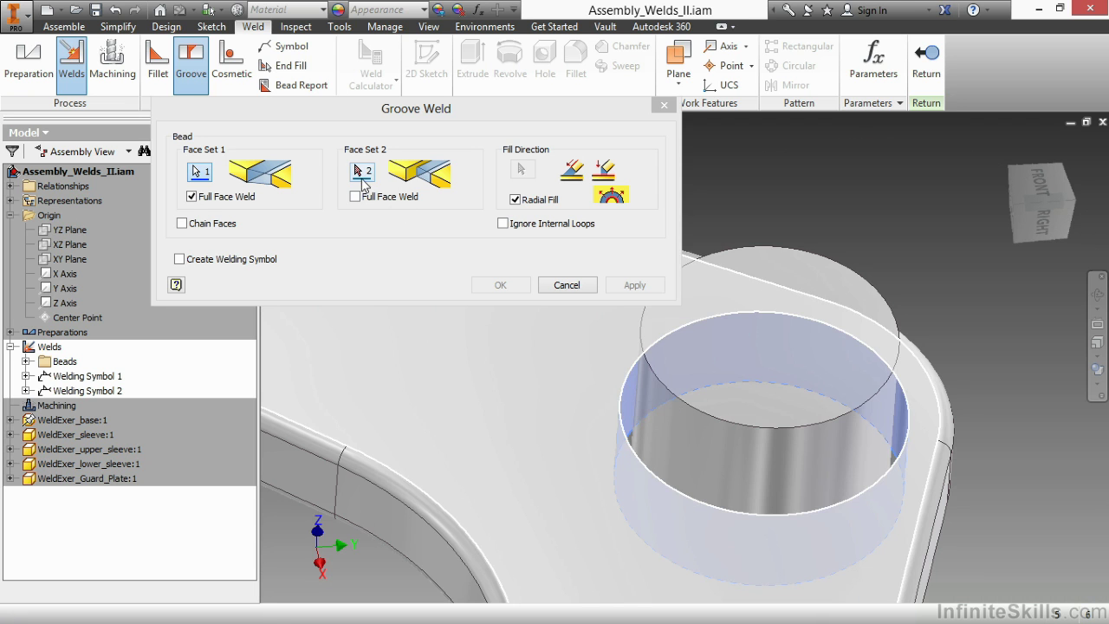
Pick the mating face as Face Set 2, apply the groove weld, and close the dialog.
left_click(364, 177)
left_click(660, 430)
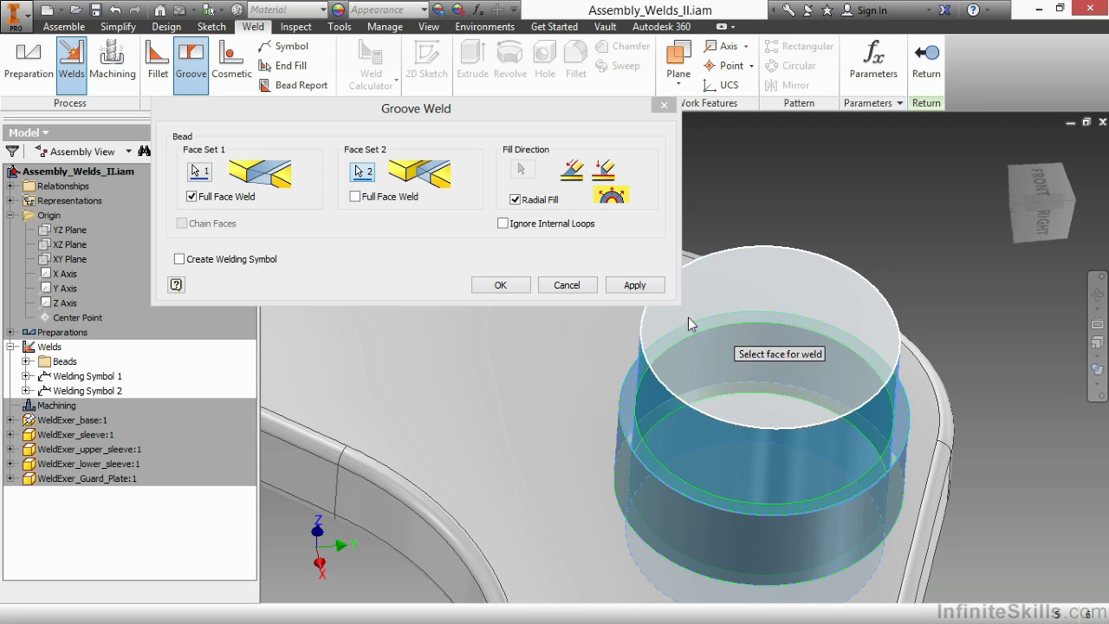
left_click(633, 285)
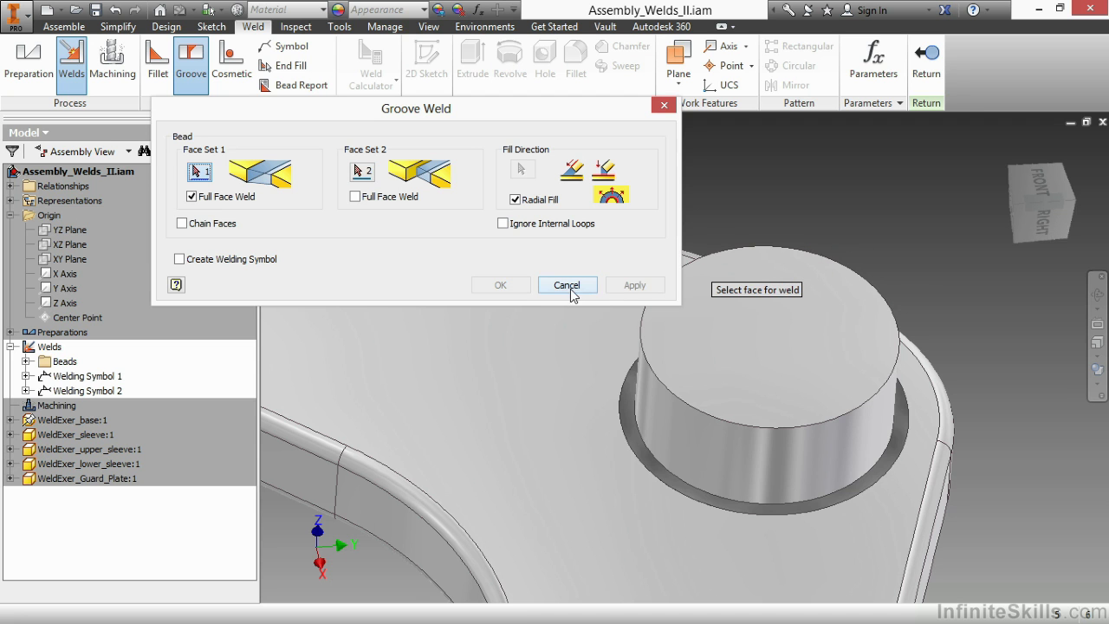
left_click(565, 285)
Orbit and zoom around the bracket to inspect the finished groove weld beads.
scroll(587, 446, "down", 5)
middle_click_drag(587, 446, 587, 386, "shift")
scroll(587, 382, "up", 4)
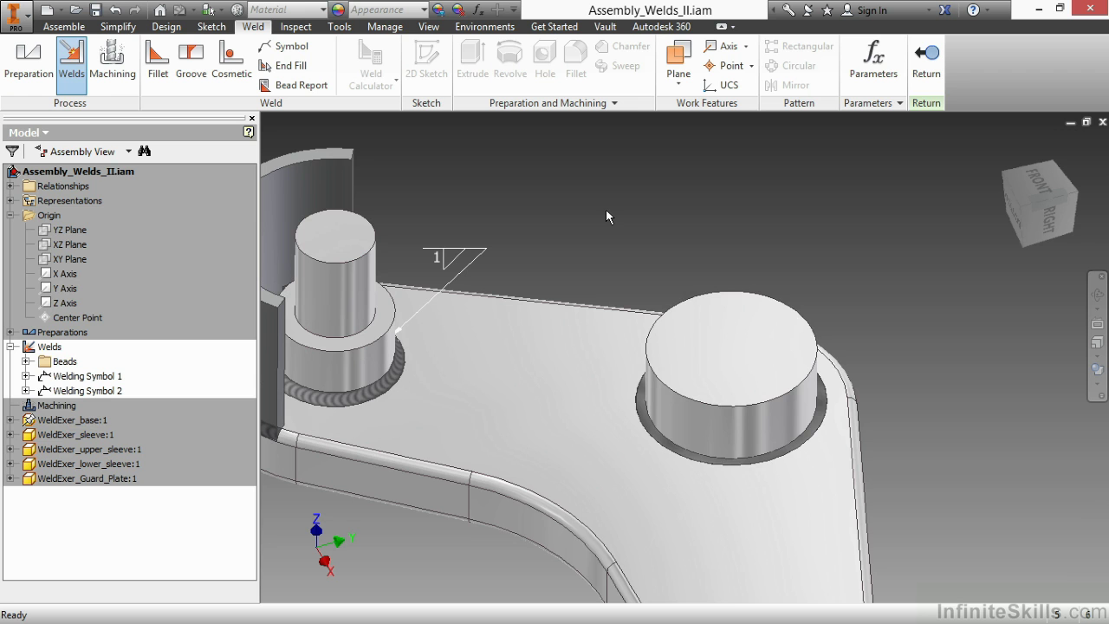
scroll(629, 239, "down", 4)
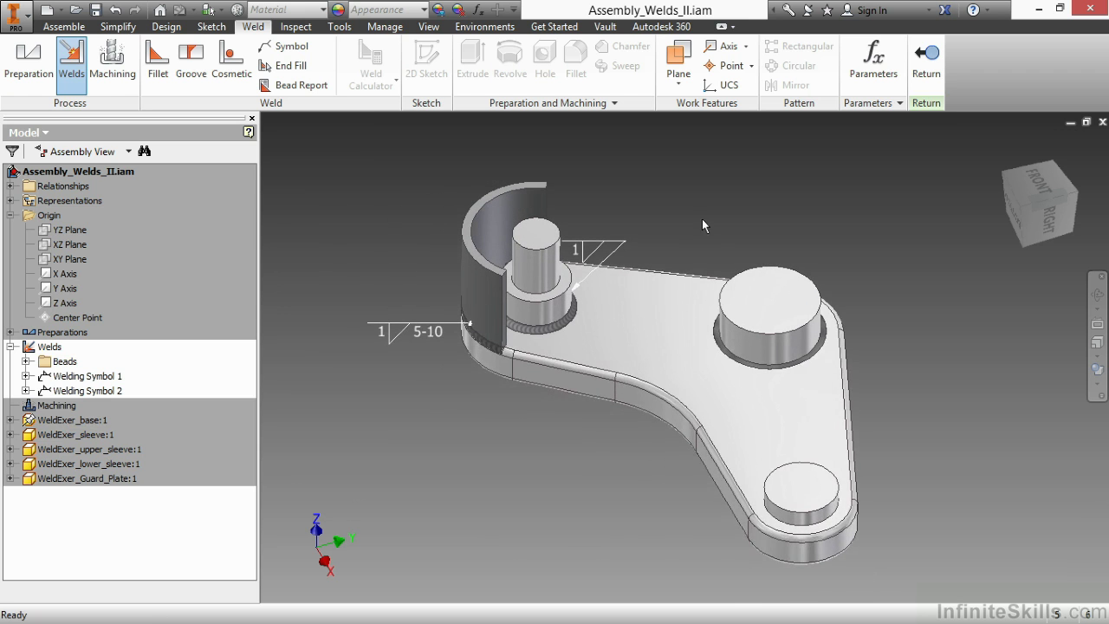
middle_click_drag(579, 450, 549, 449, "shift")
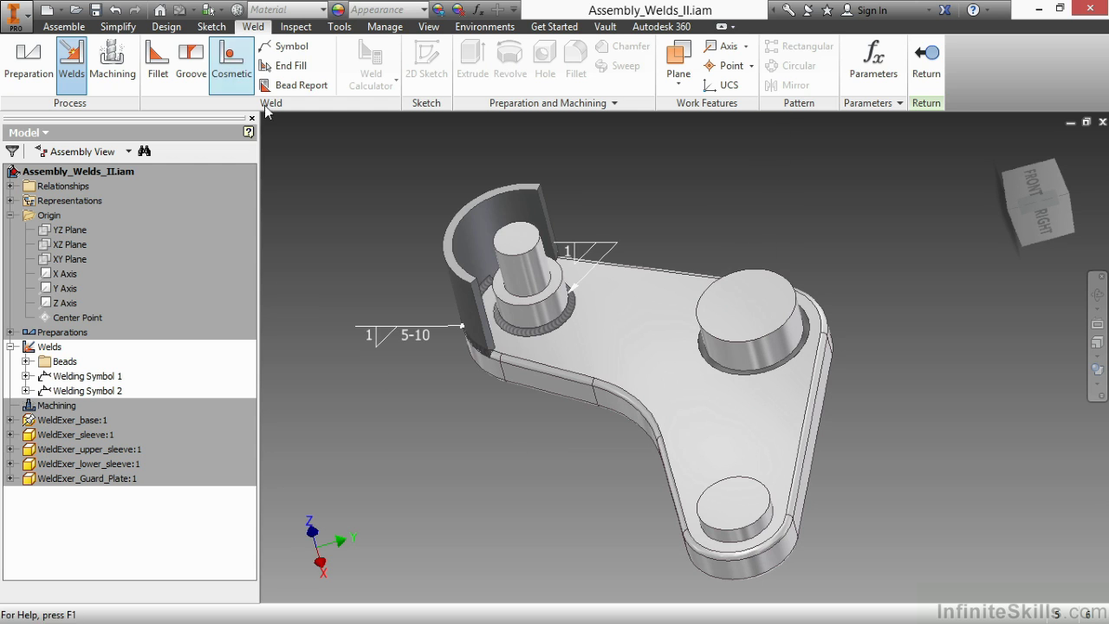
Start a cosmetic weld and bring the right-hand sleeve's base edge into close view.
left_click(231, 61)
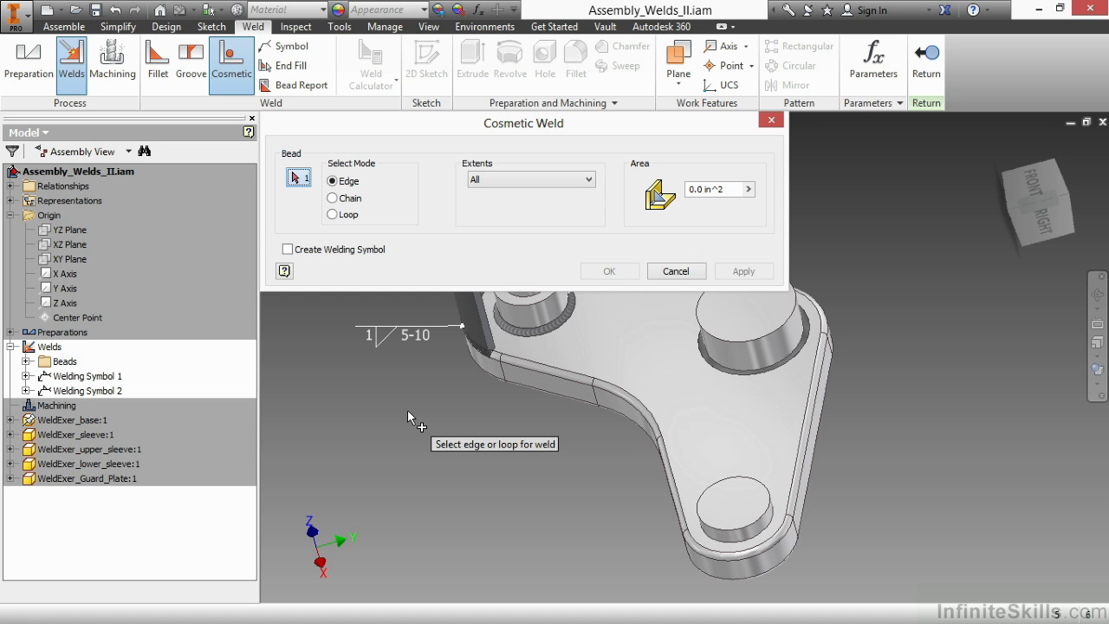
middle_click_drag(554, 424, 535, 426, "shift")
middle_click_drag(489, 386, 526, 446)
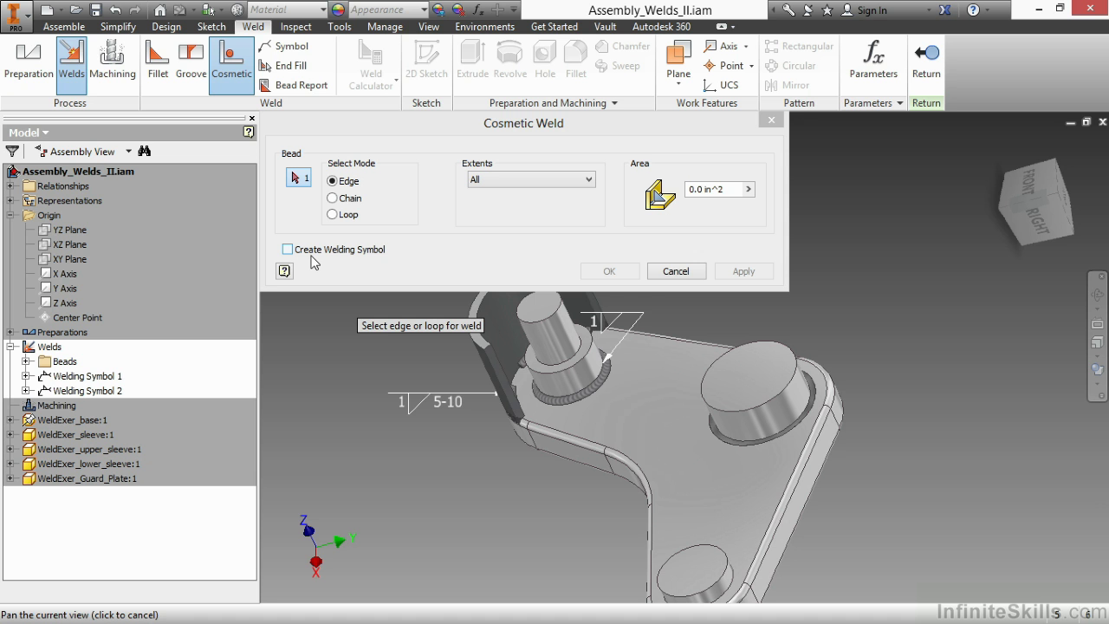
middle_click_drag(485, 492, 604, 503, "shift")
scroll(874, 500, "down", 3)
middle_click_drag(874, 500, 921, 463)
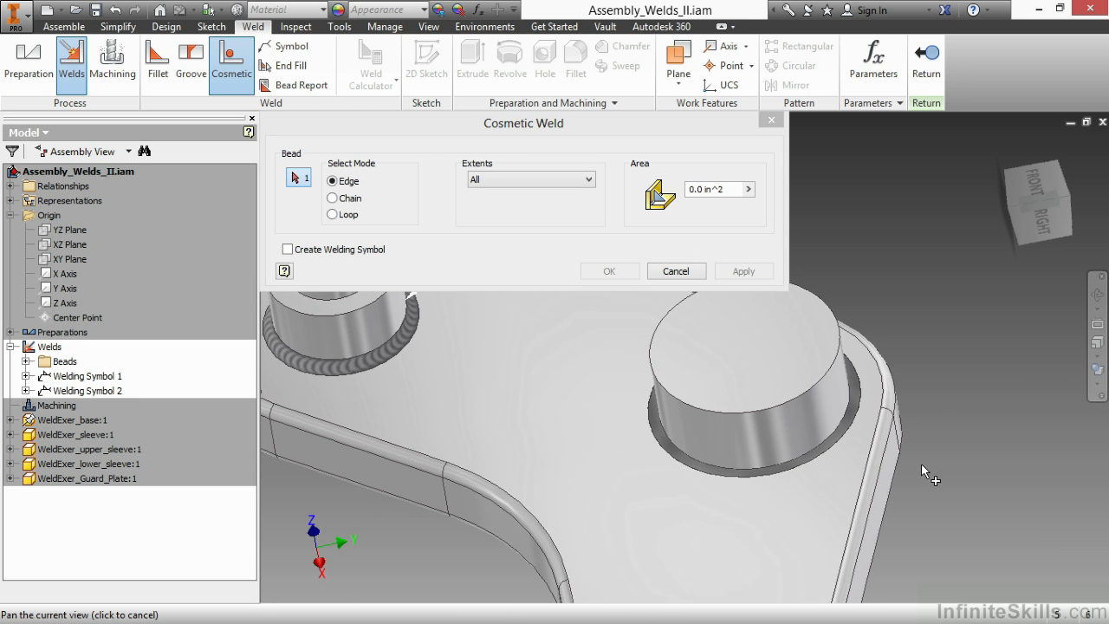
Select the right sleeve's base edge and give the cosmetic weld a 5 mm^2 area.
left_click(816, 449)
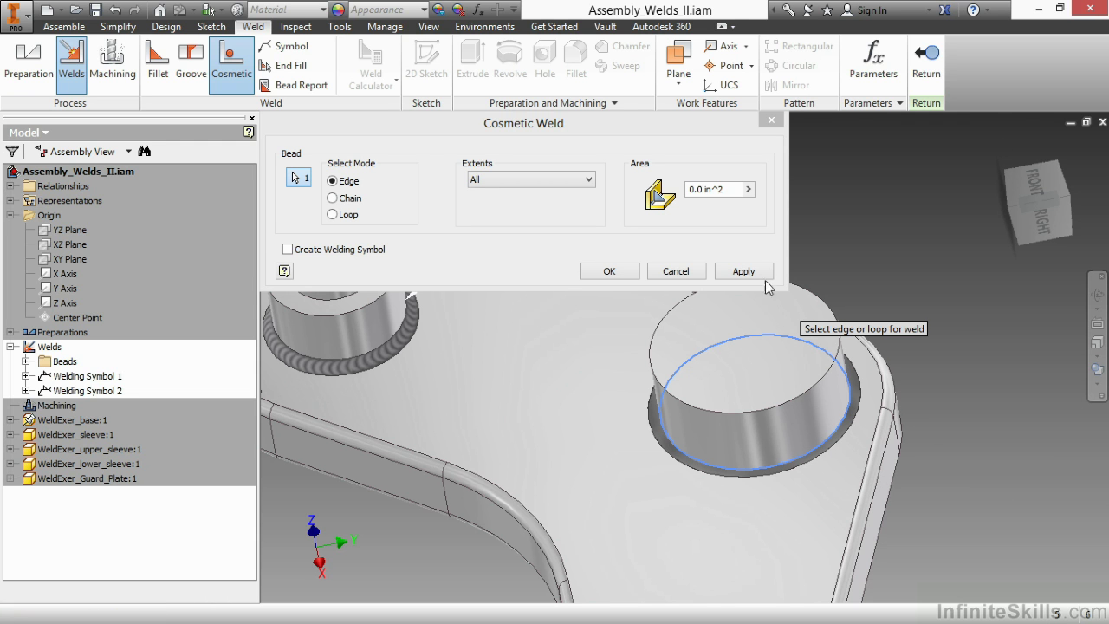
left_click(707, 196)
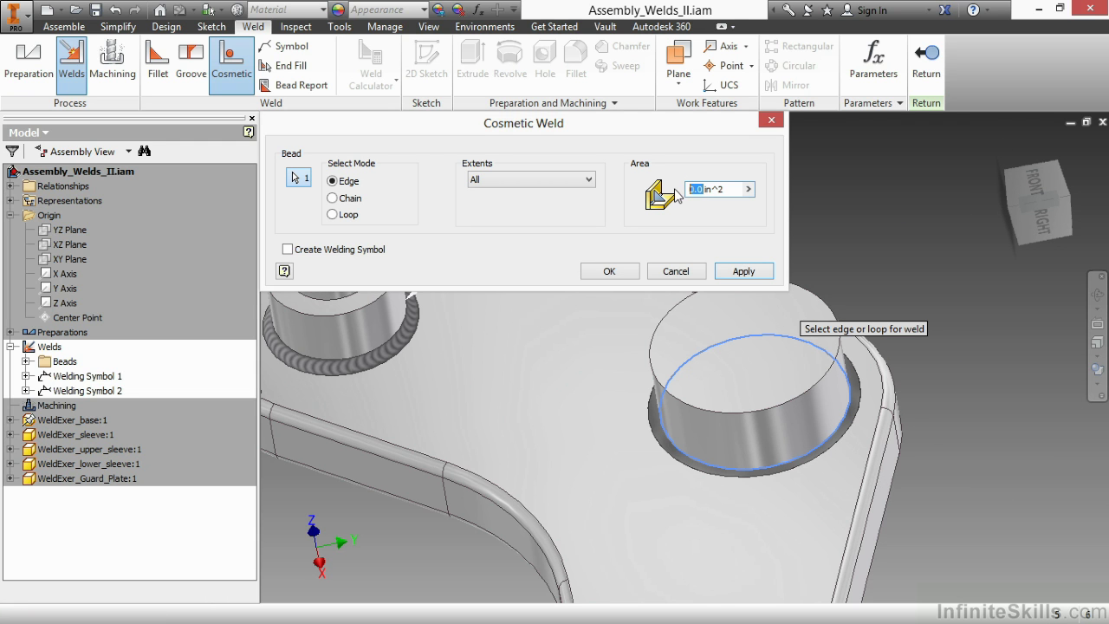
left_click(711, 188)
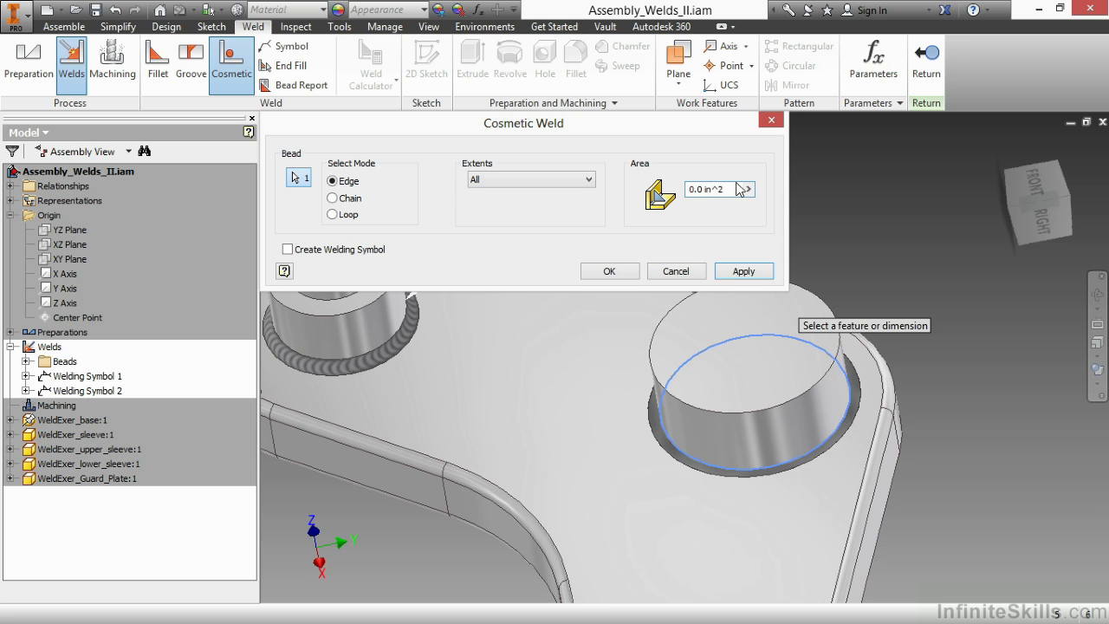
key("BackSpace")
key("BackSpace")
type("mm")
double_click(698, 189)
type("5")
left_click(607, 273)
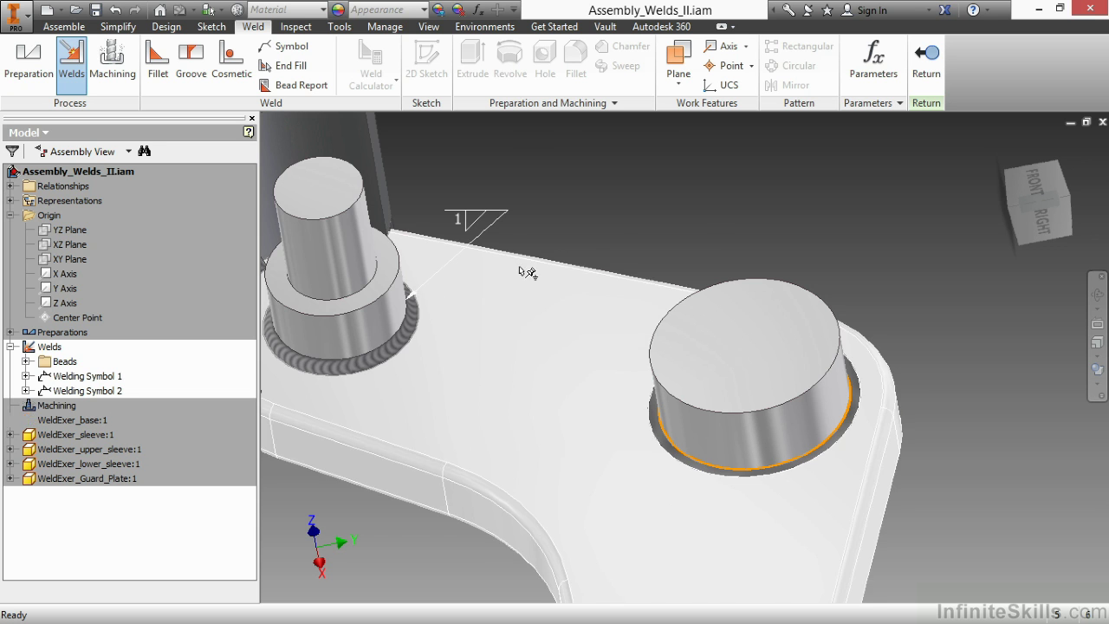
Expand Beads in the Model browser to show all fillet, groove and cosmetic welds, then zoom out.
left_click(26, 362)
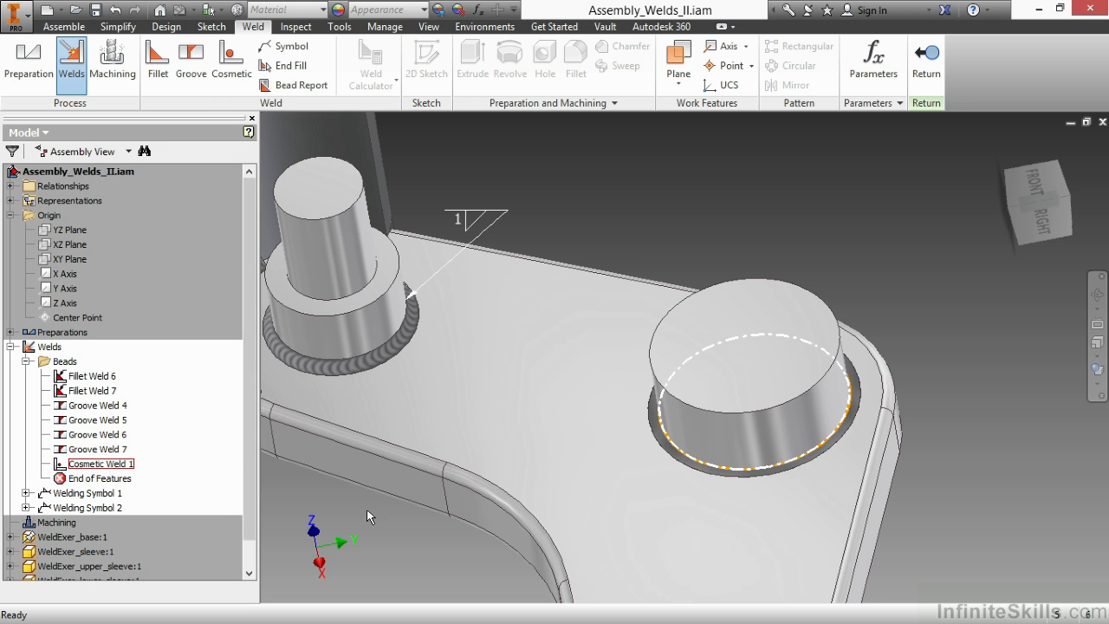
scroll(557, 297, "down", 4)
middle_click_drag(458, 425, 483, 422)
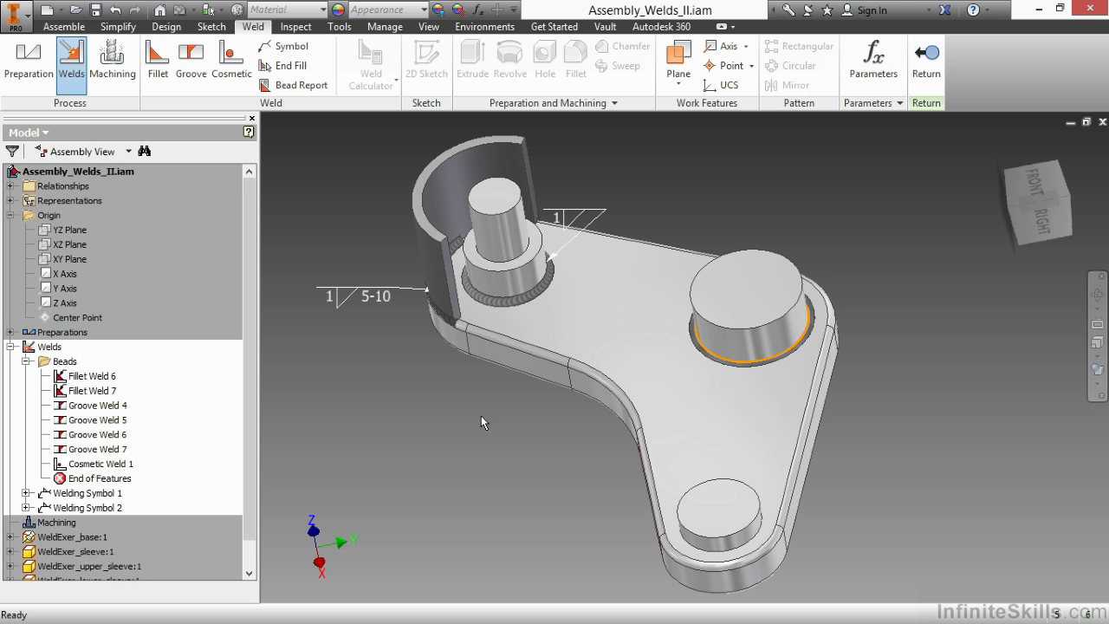
left_click(295, 85)
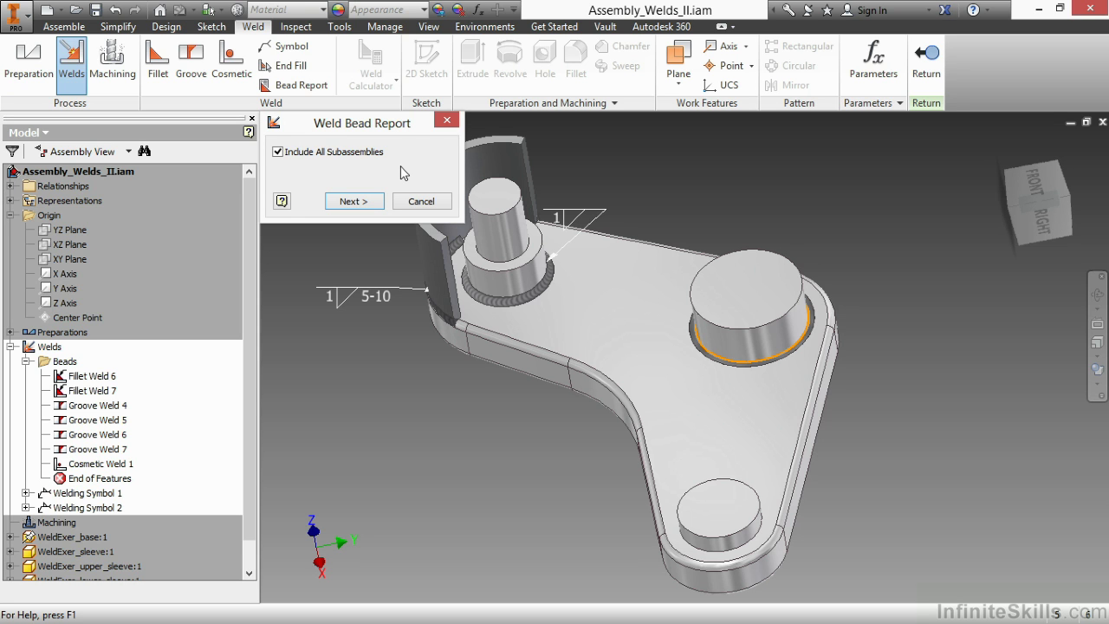
left_click(418, 202)
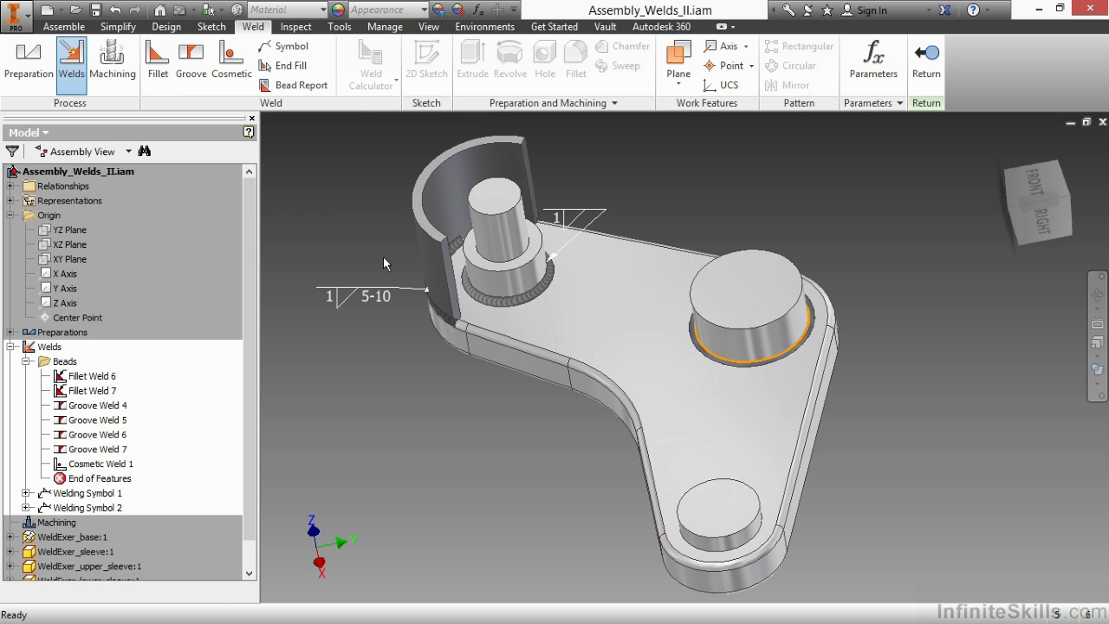